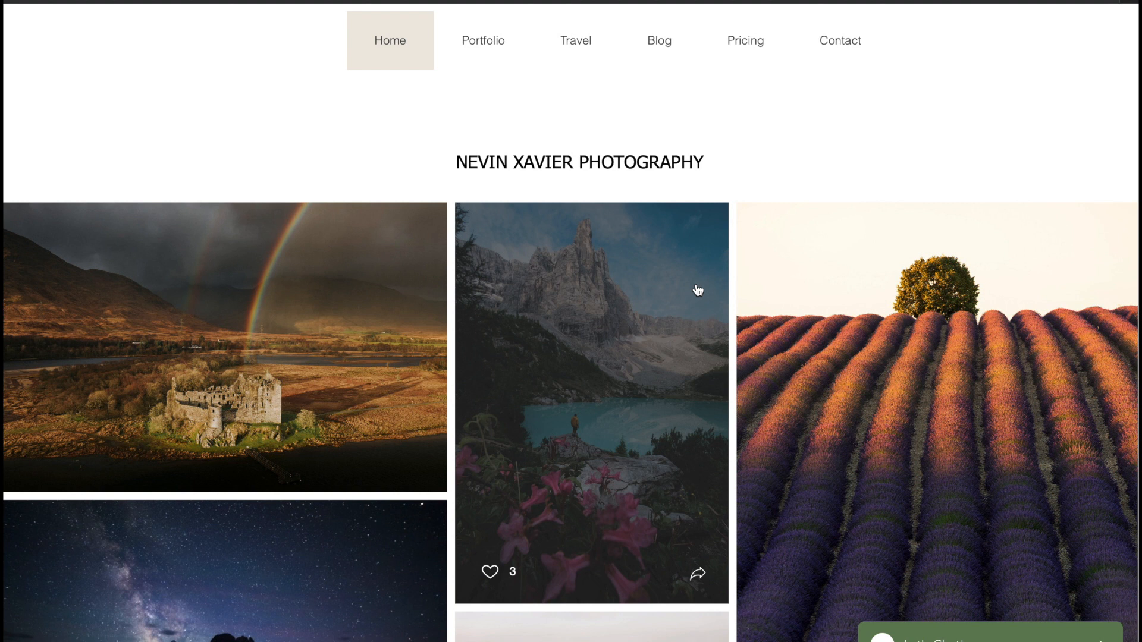
Switch to Lightroom Classic, add image1.RAF from the Desktop's astro folder to the catalog and open it in the Develop module.
key(ctrl+Up)
click(879, 461)
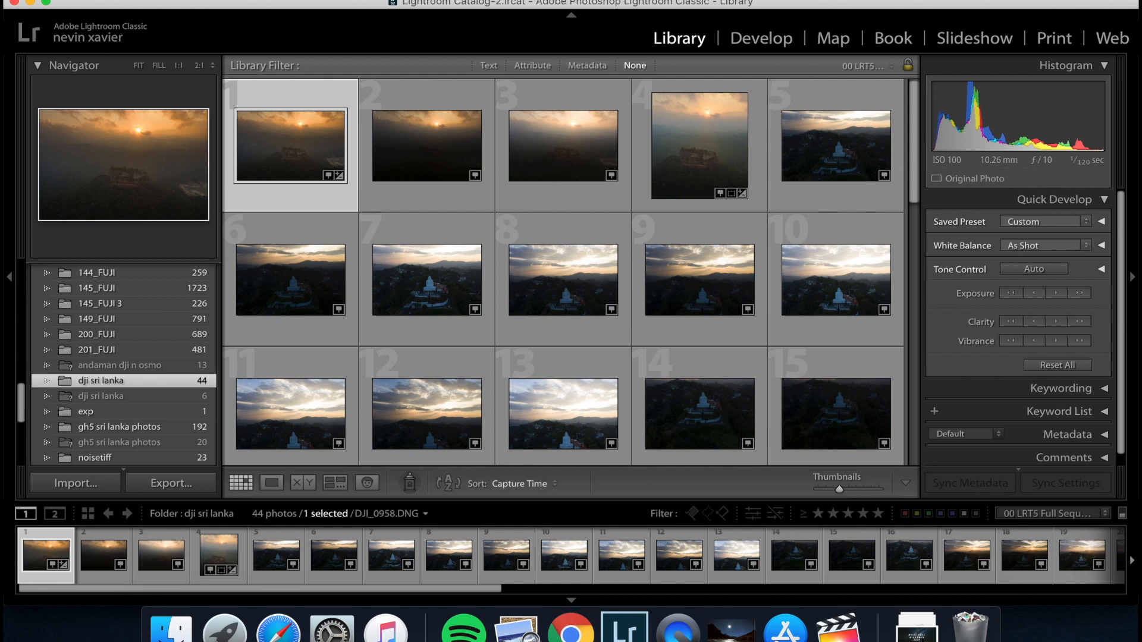
click(174, 0)
click(232, 87)
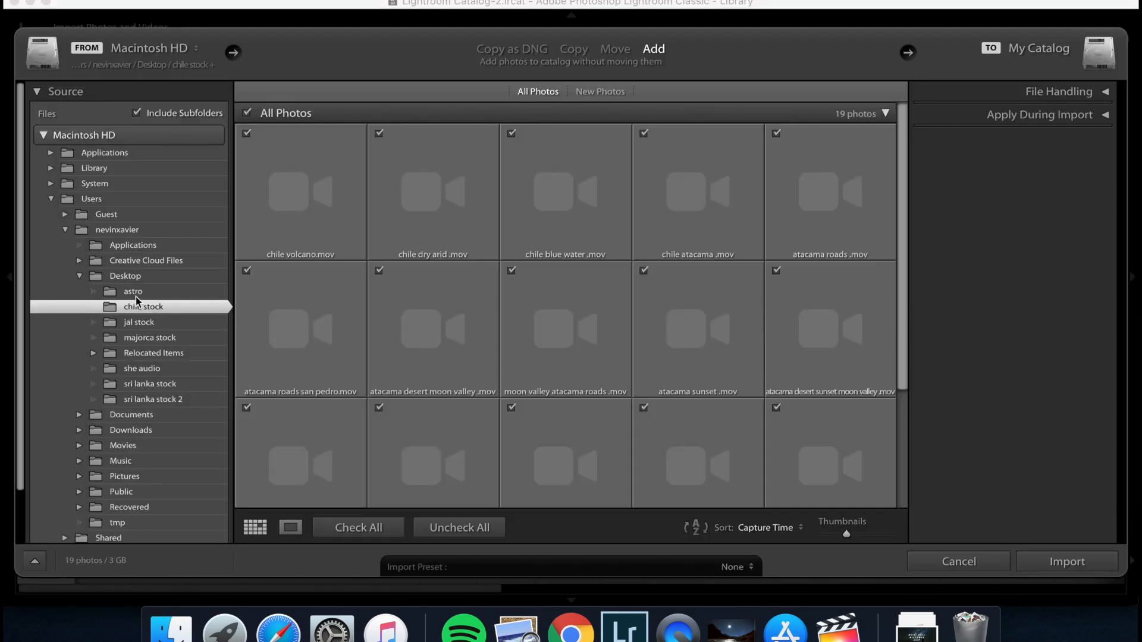
click(138, 290)
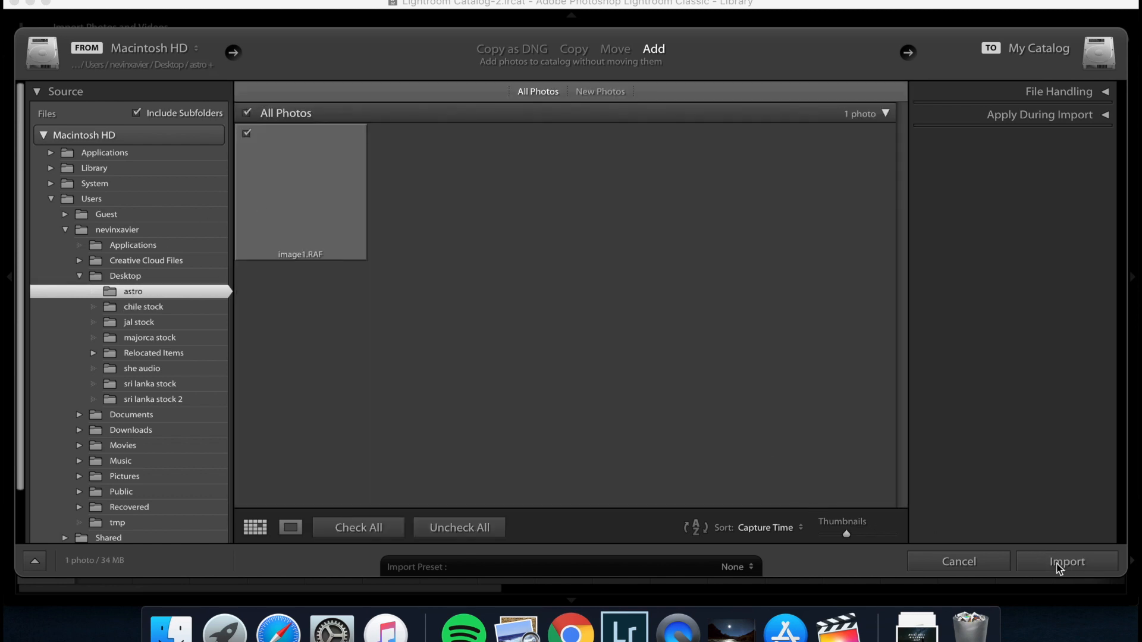
click(1058, 567)
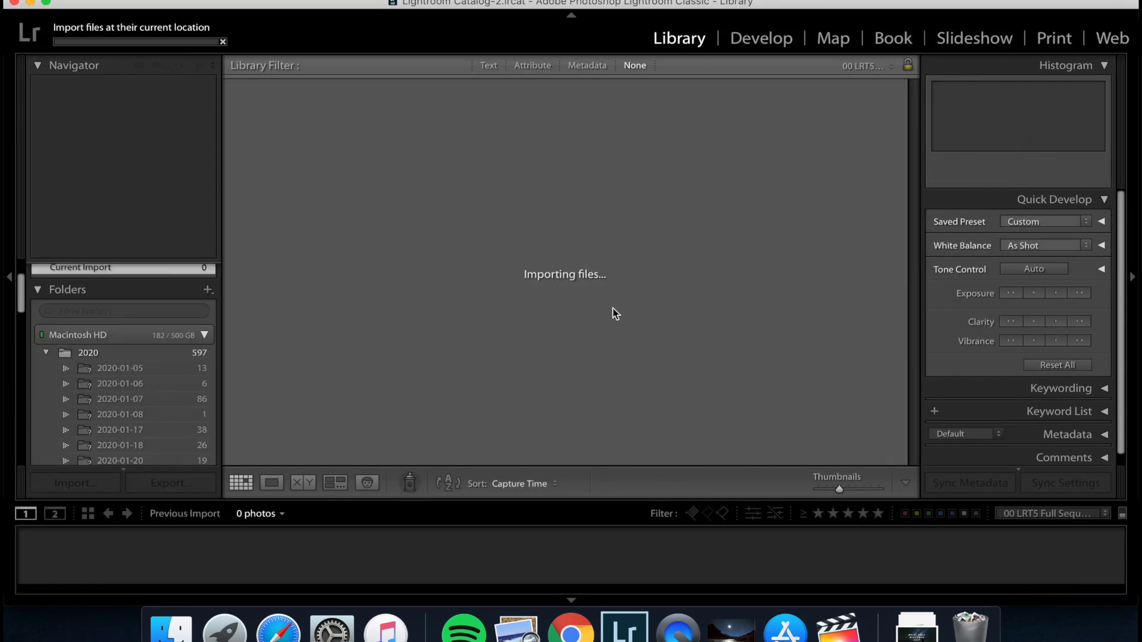
click(11, 276)
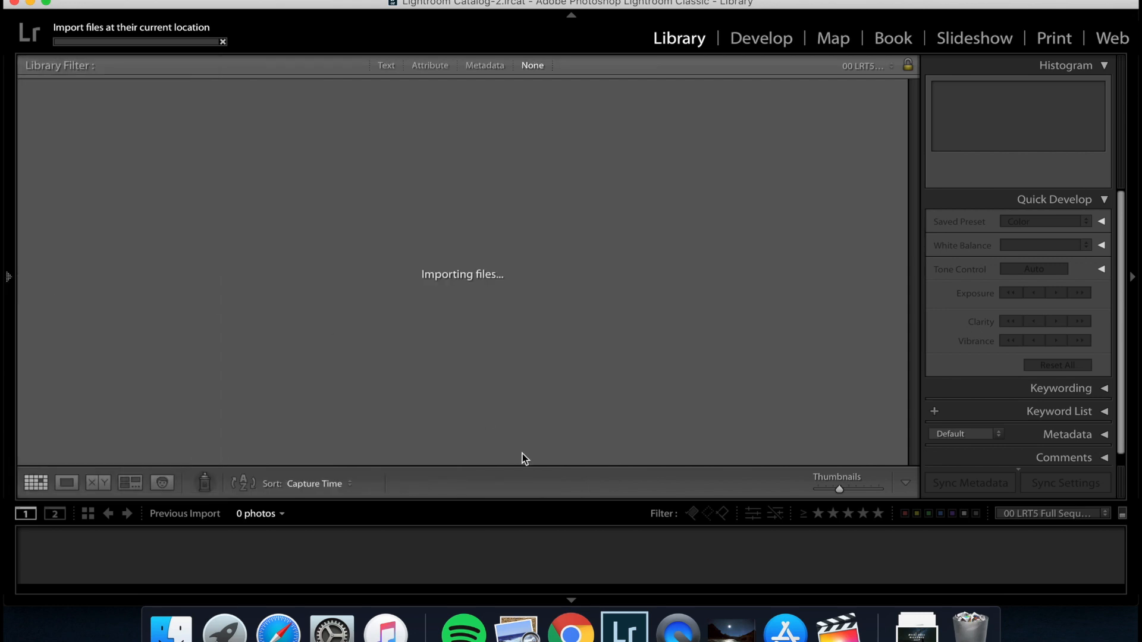
click(754, 41)
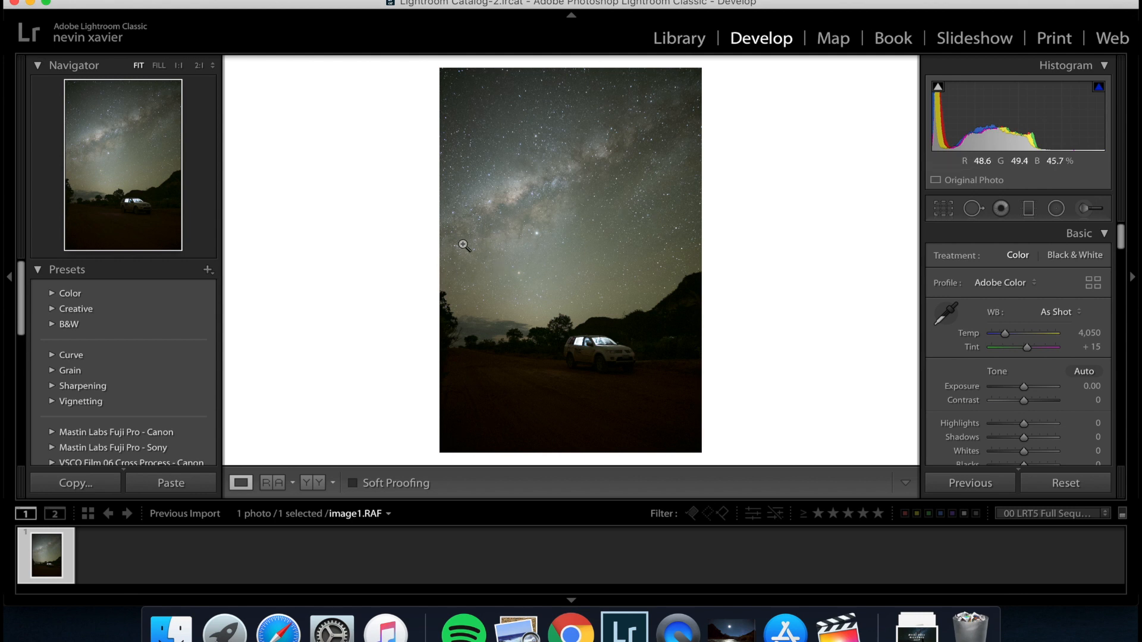
Inspect the stars in the upper sky at 2:1 magnification and return to the full photo.
click(503, 128)
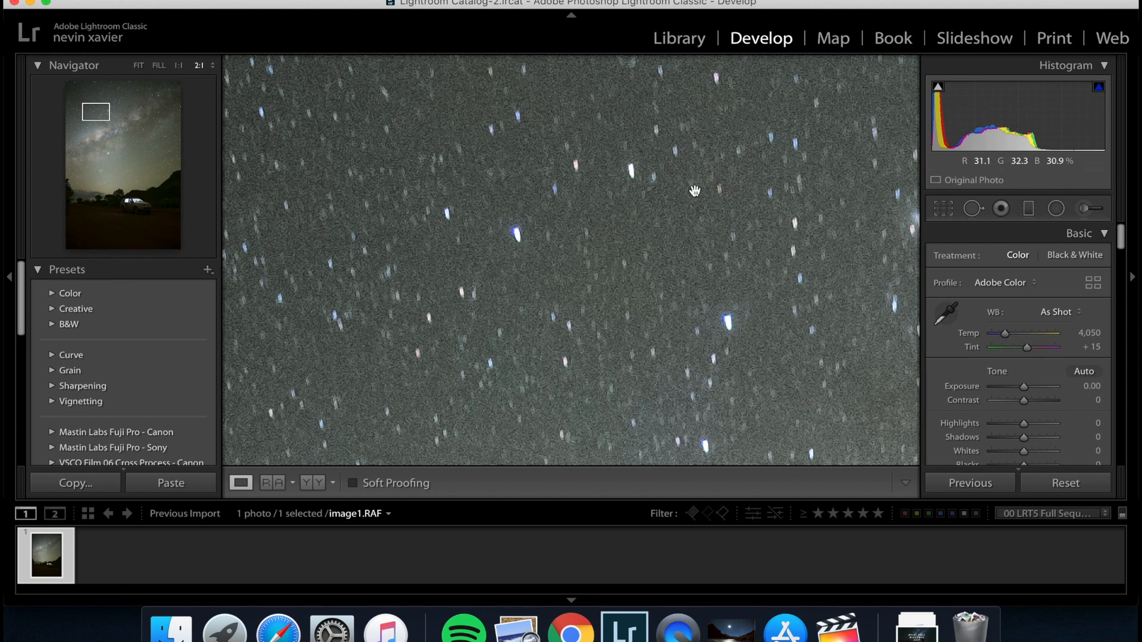
click(507, 220)
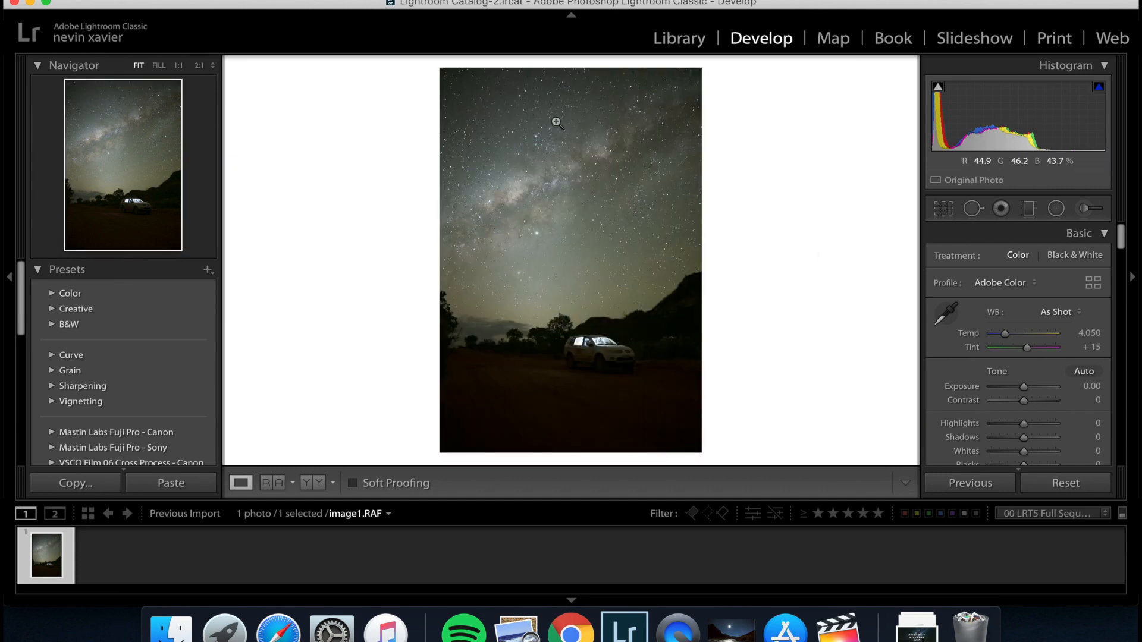
click(555, 120)
click(555, 120)
click(537, 134)
click(537, 134)
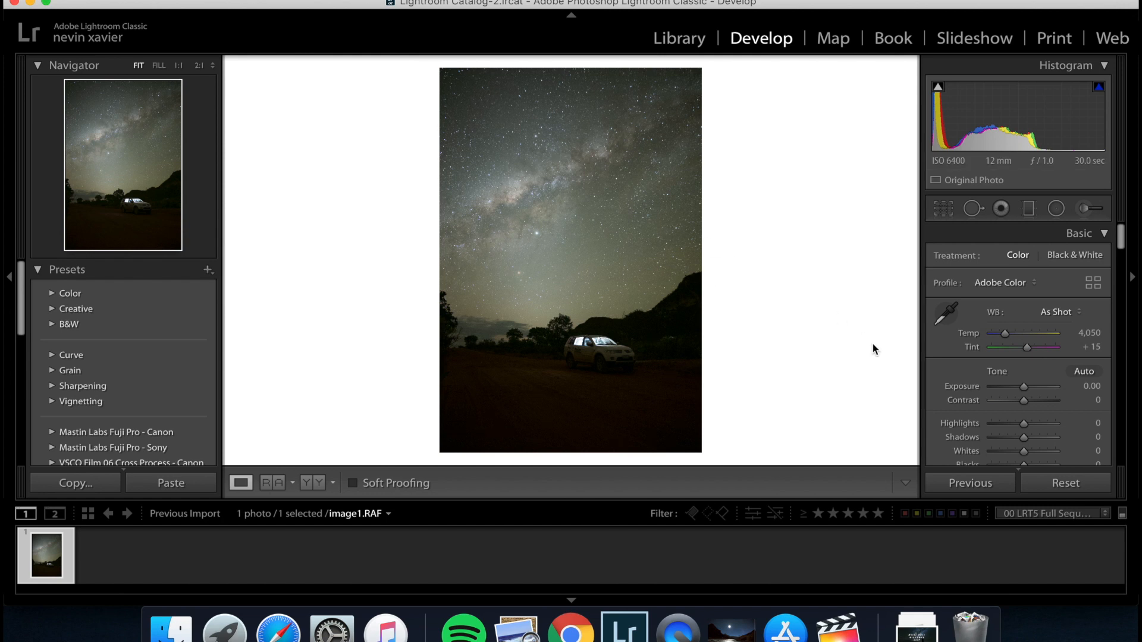
Apply a graduated filter with only Temp set to -11 over the sky, fading out along the tilted horizon.
scroll(1009, 388, down, 1)
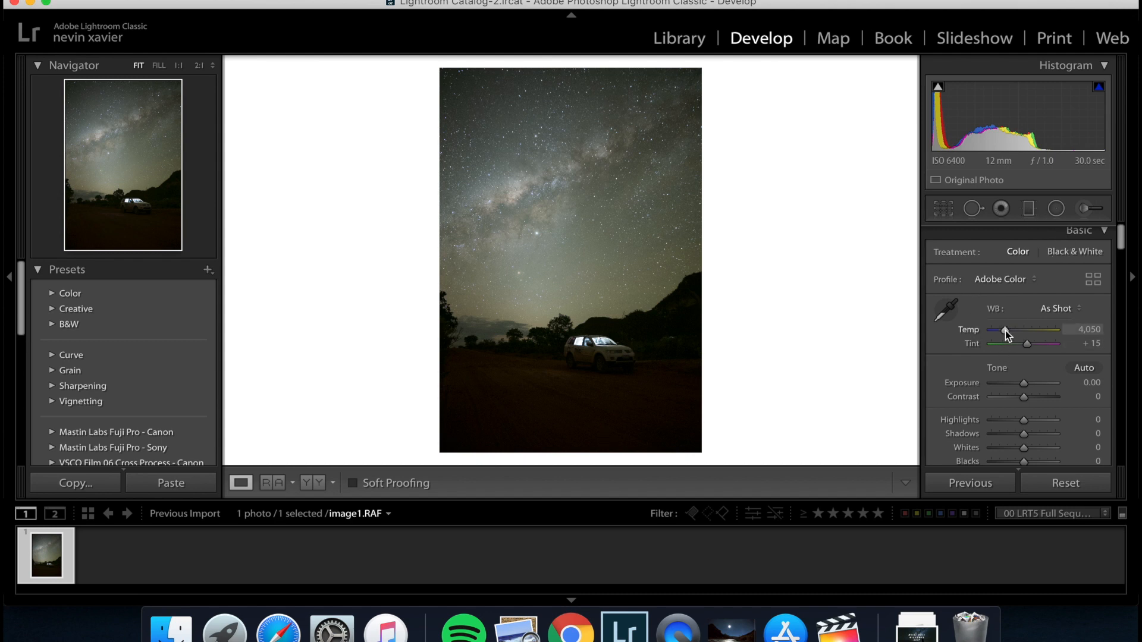
click(1029, 210)
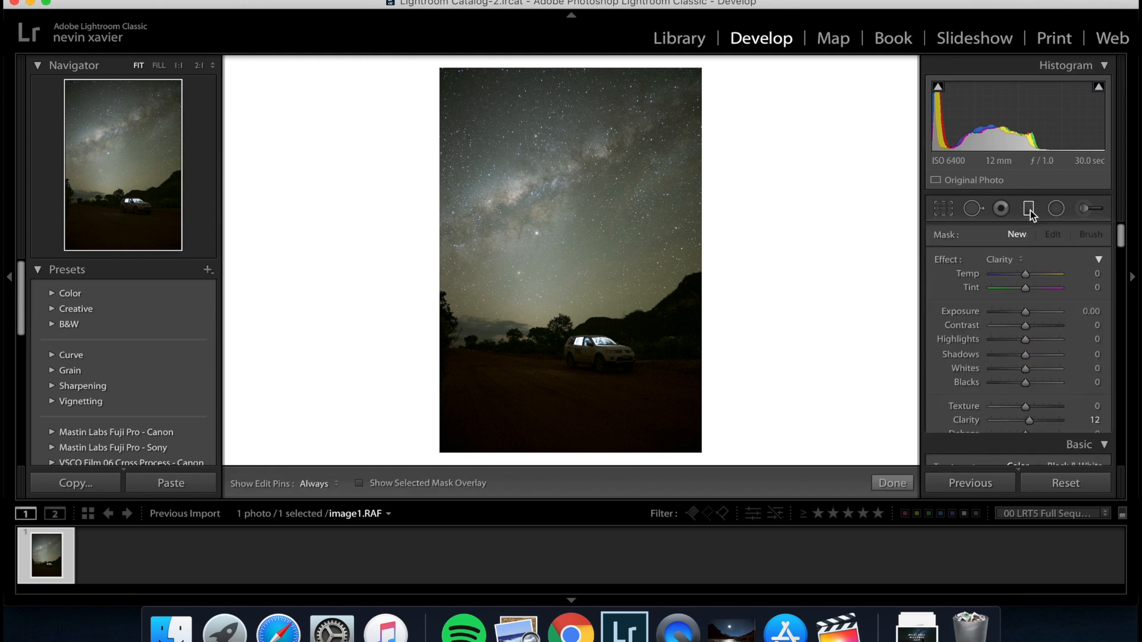
click(1019, 262)
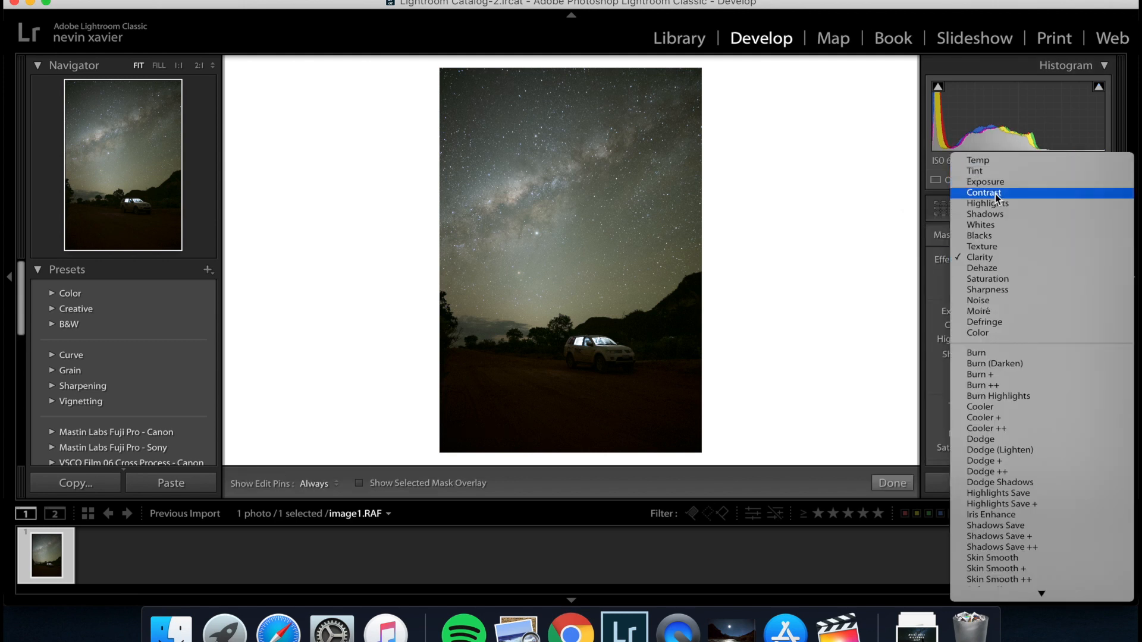
click(990, 161)
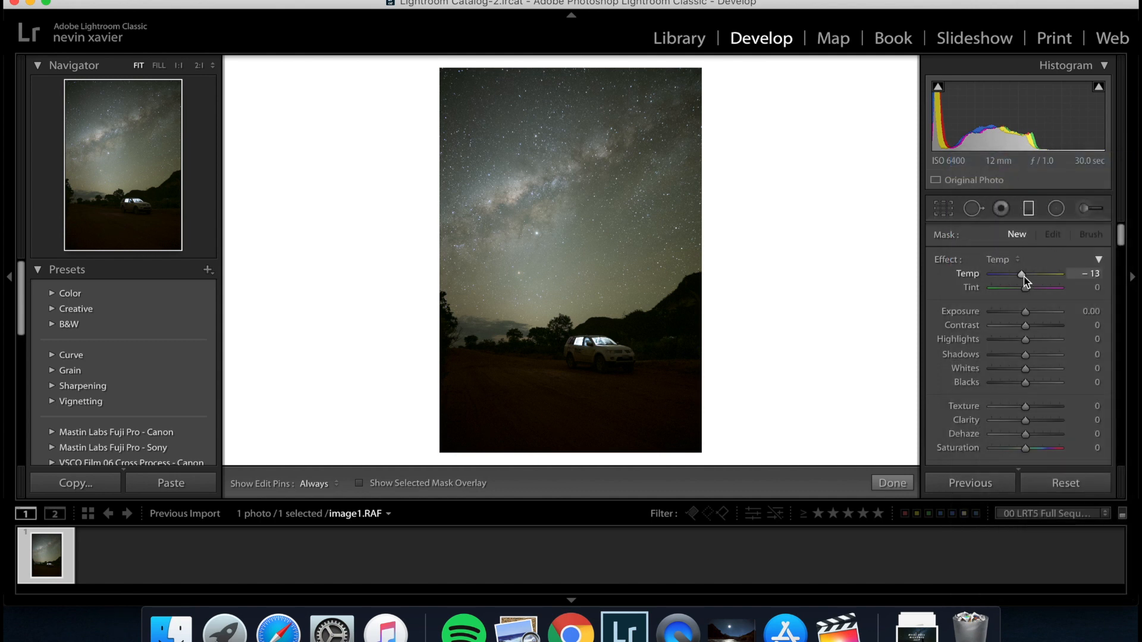
drag(1023, 276, 1021, 276)
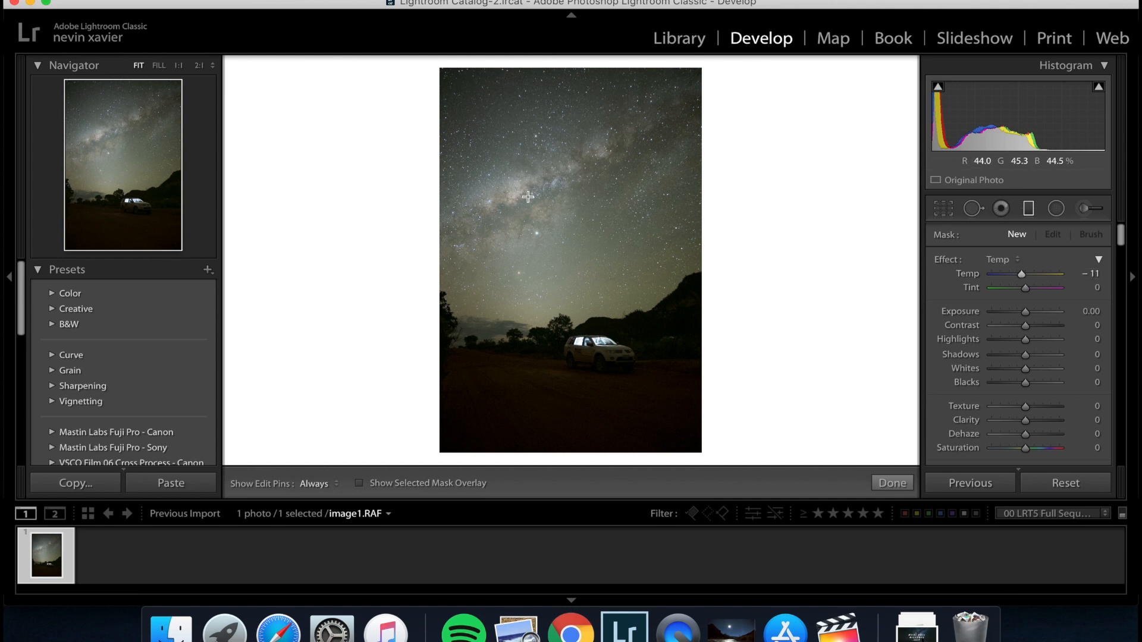
drag(527, 196, 567, 343)
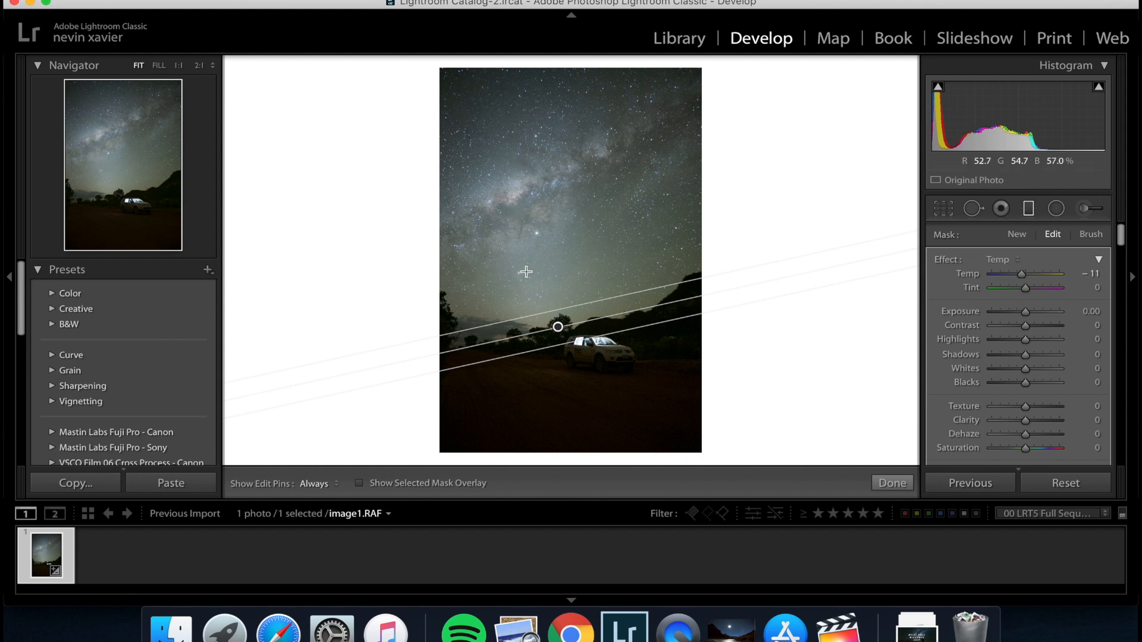
Set the sky filter's Dehaze to 23, Highlights to 3, Shadows to 4 and Whites to 8.
scroll(1005, 397, down, 2)
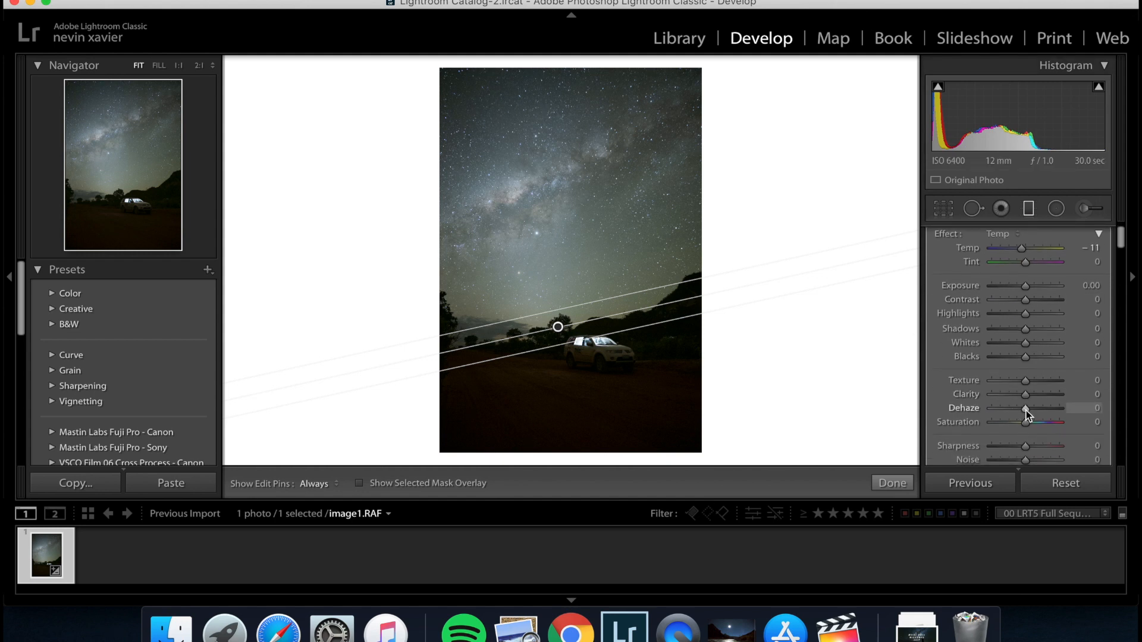
drag(1026, 411, 1032, 408)
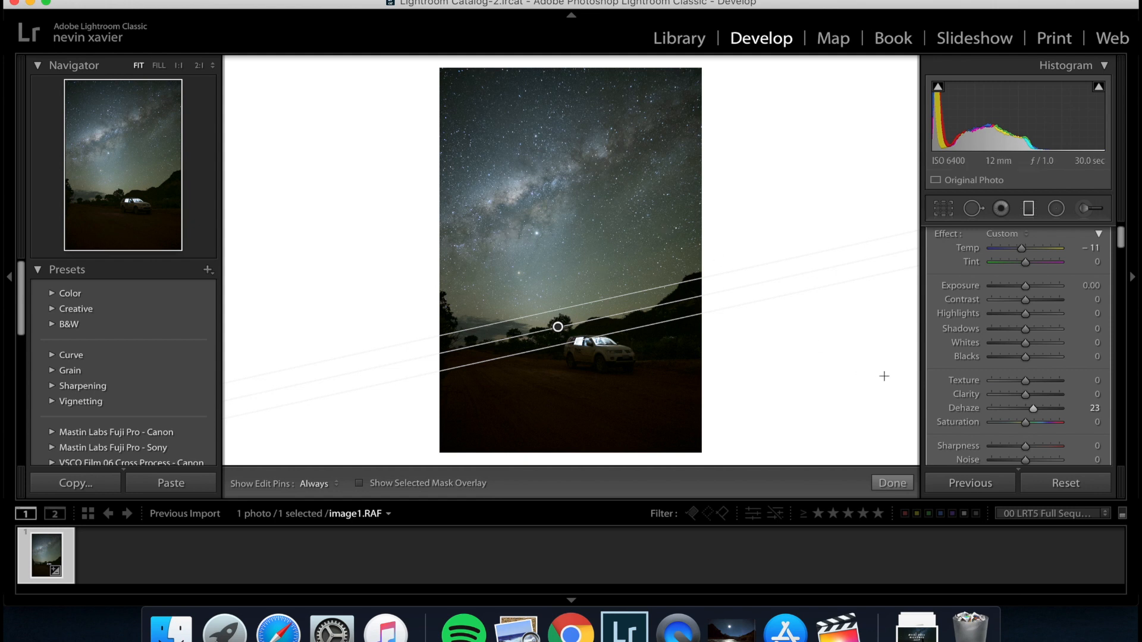
click(1027, 316)
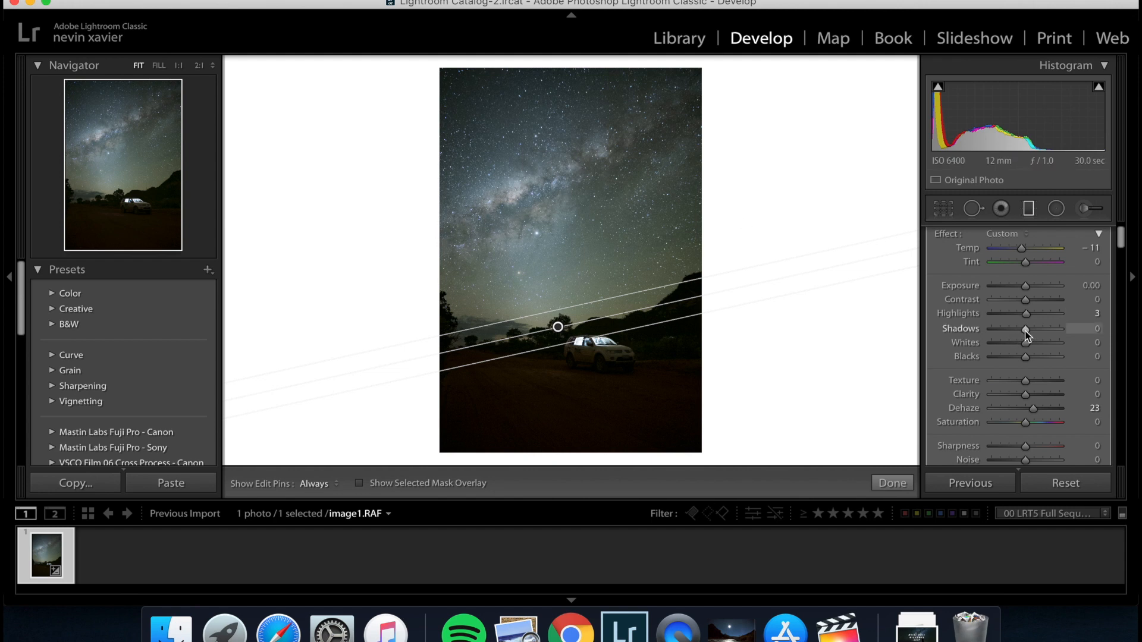
drag(1025, 331, 1027, 331)
key(Up)
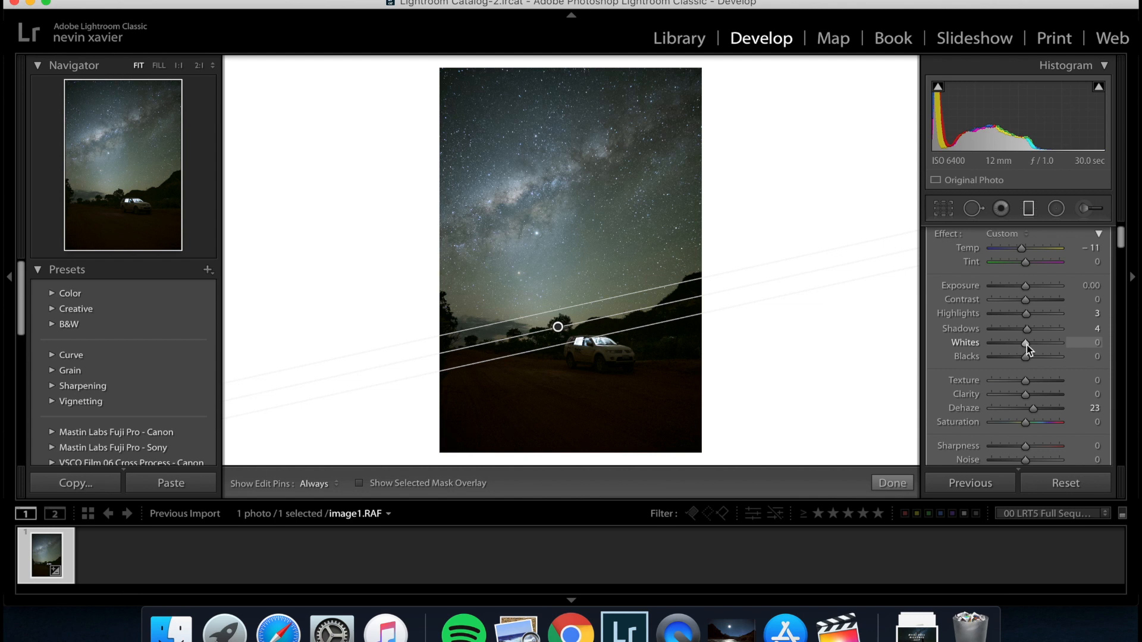
key(Up)
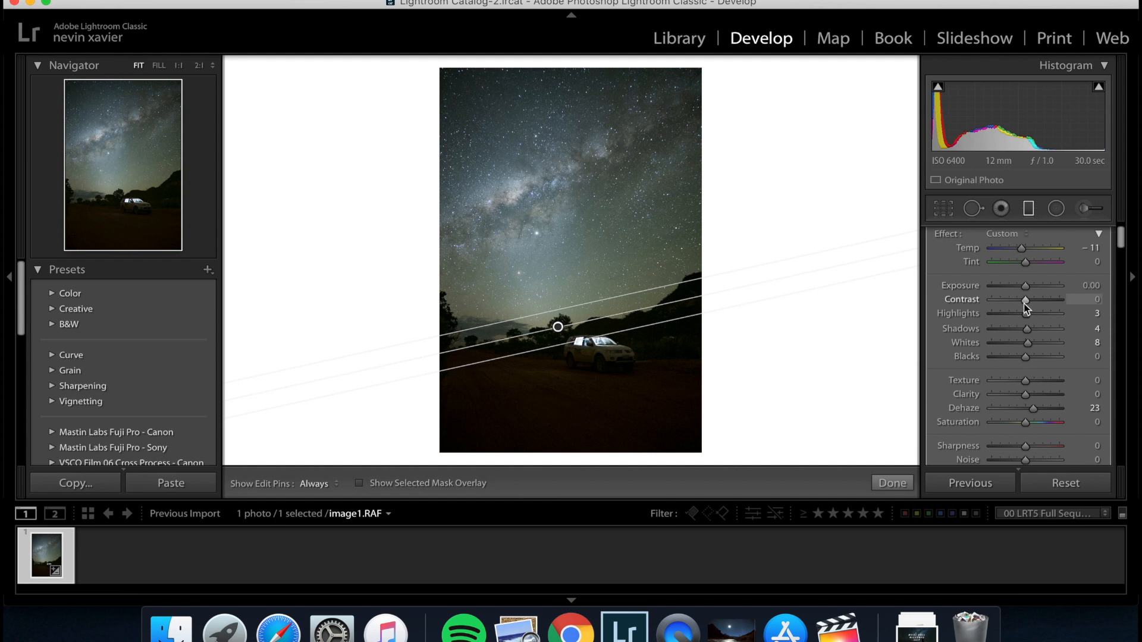
Set the sky filter's Contrast to 13, Temp to -15 and Clarity to 7, and close the filter.
drag(1026, 301, 1032, 301)
scroll(1028, 295, up, 1)
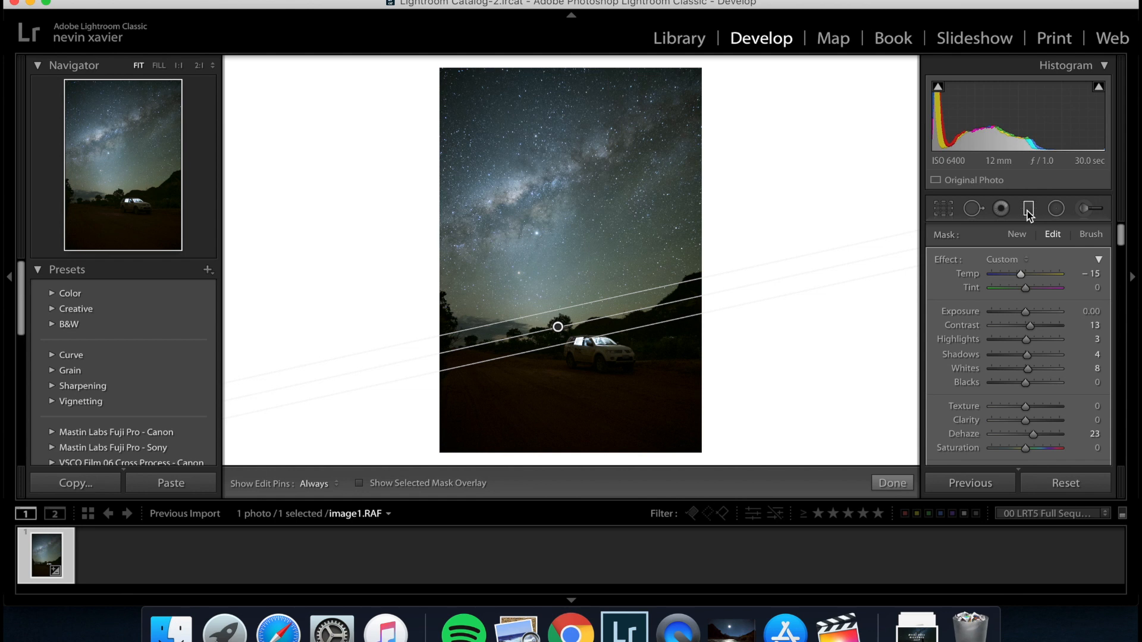
scroll(1023, 333, down, 1)
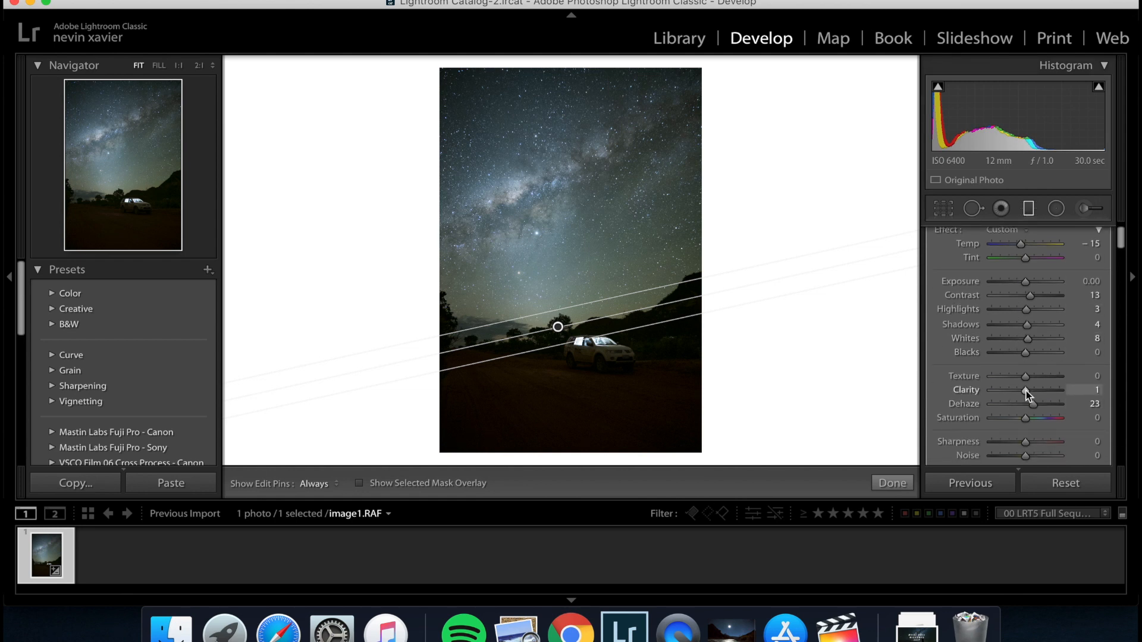
drag(1026, 390, 1028, 391)
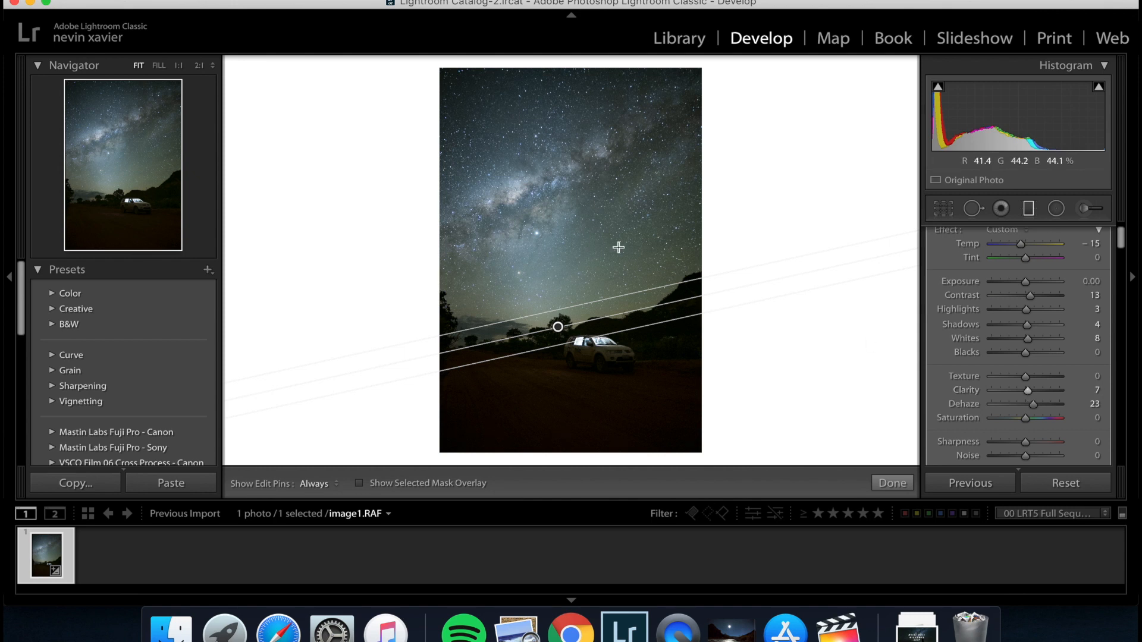
click(1030, 209)
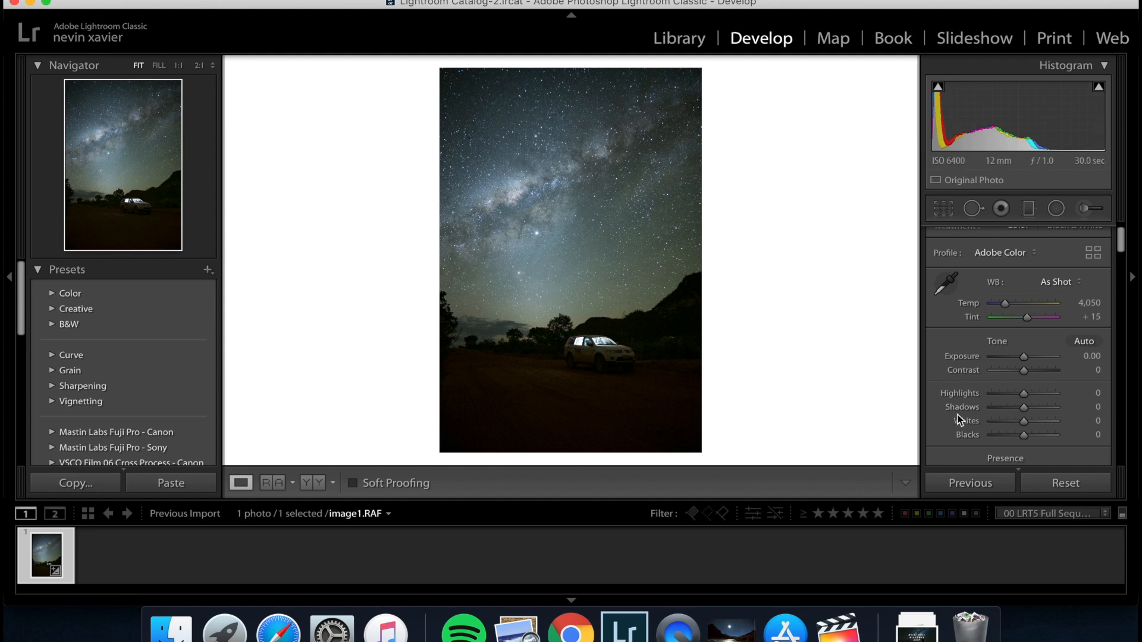
Anchor the tone curve at its midpoint and pull a second point near 25% slightly down to deepen the shadows.
scroll(957, 415, down, 2)
scroll(957, 415, down, 2)
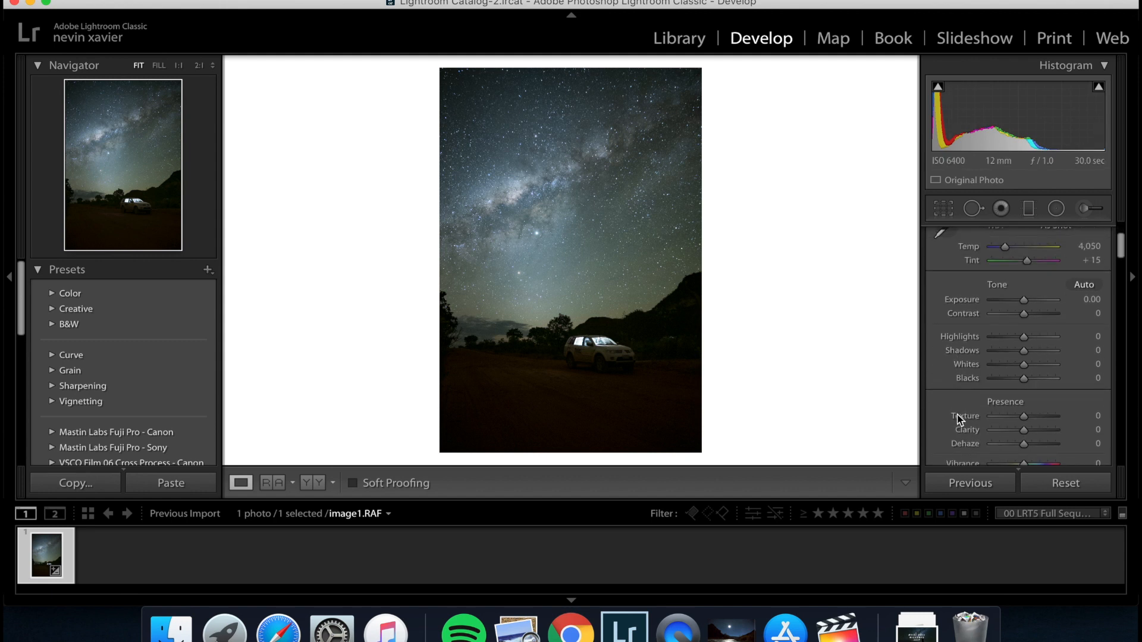
scroll(958, 415, down, 8)
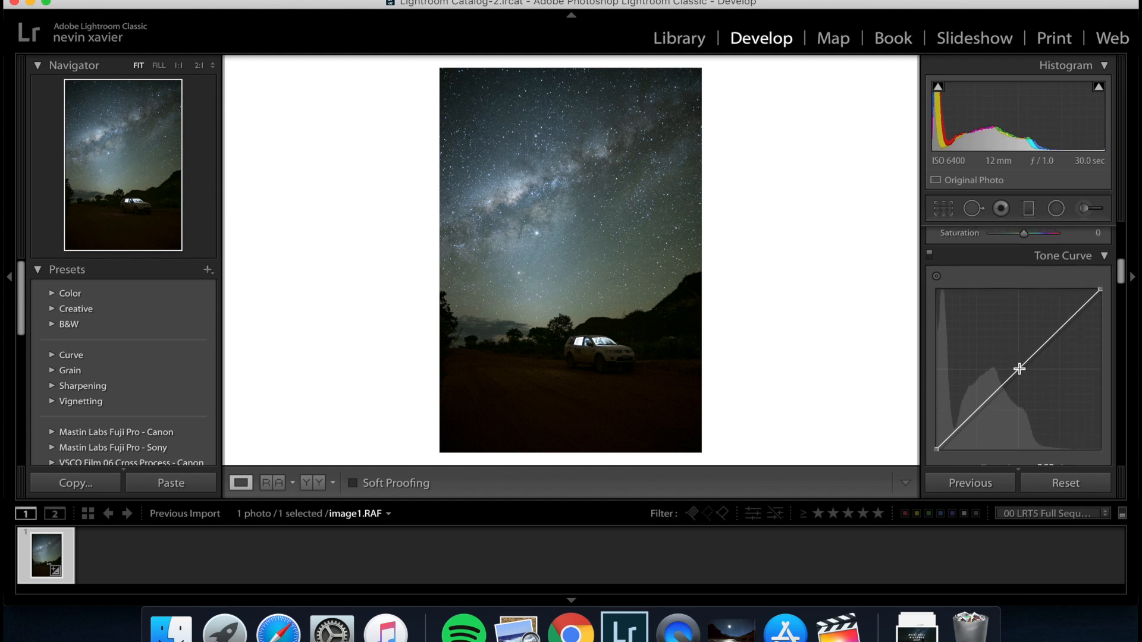
click(1019, 367)
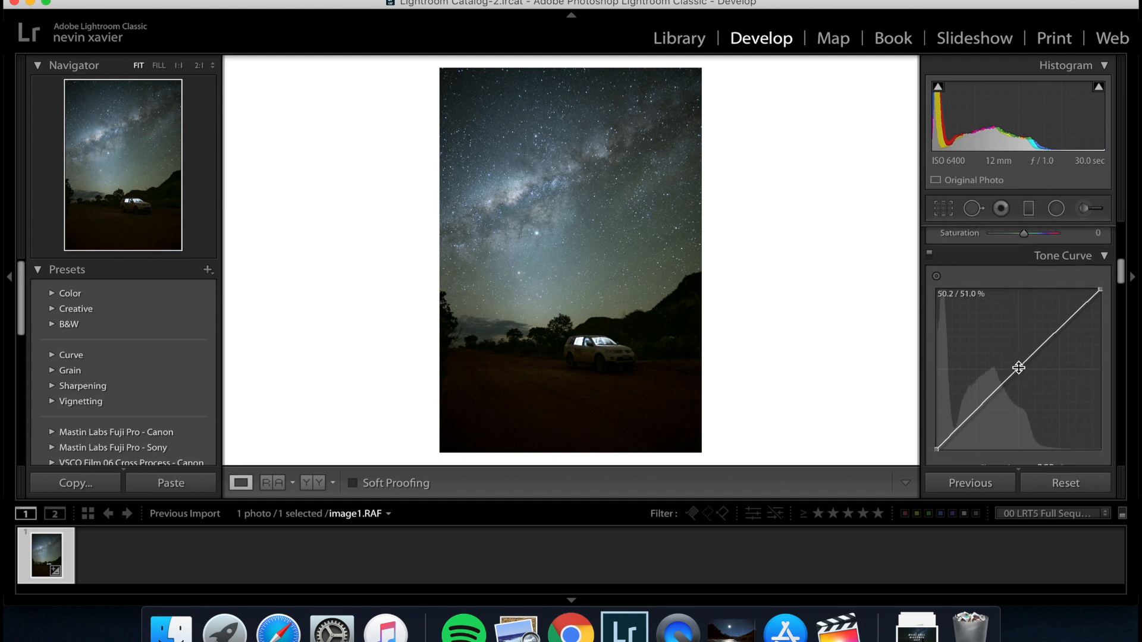
drag(1019, 368, 1017, 369)
click(977, 411)
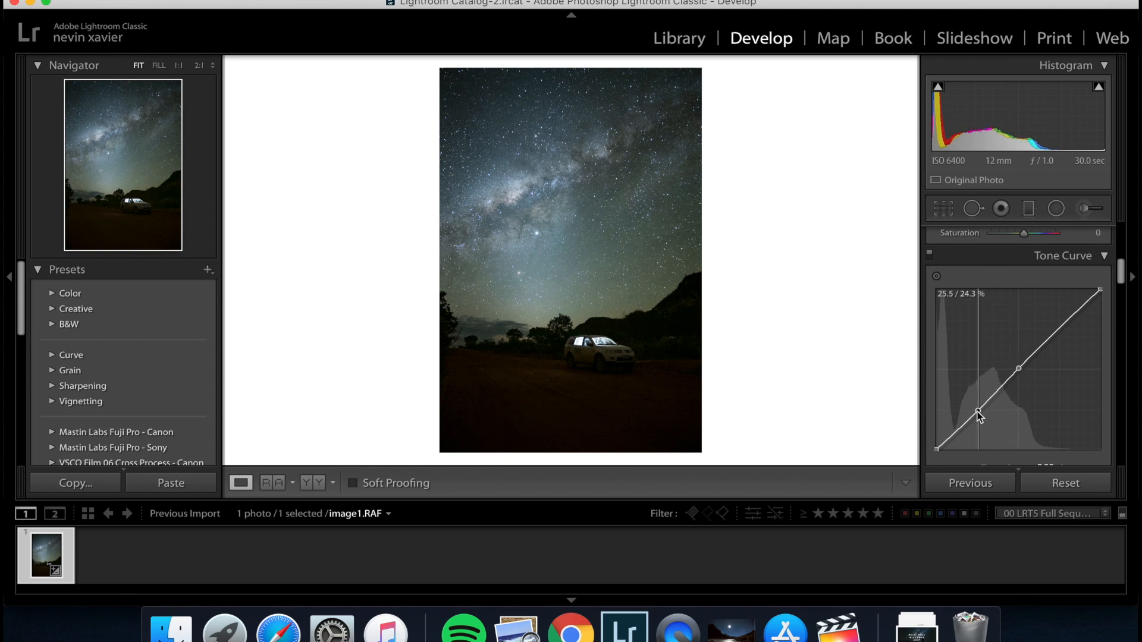
drag(977, 411, 977, 413)
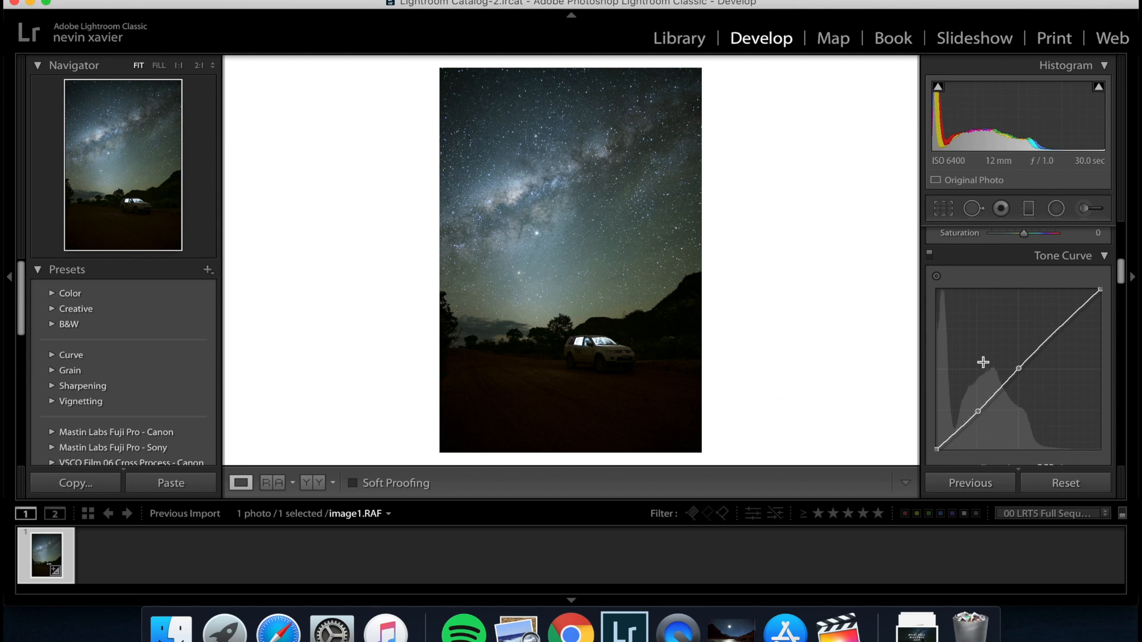
Add a new graduated filter with only Shadows at 10 over the dark foreground, fading out upward along the tilted horizon.
scroll(983, 362, up, 2)
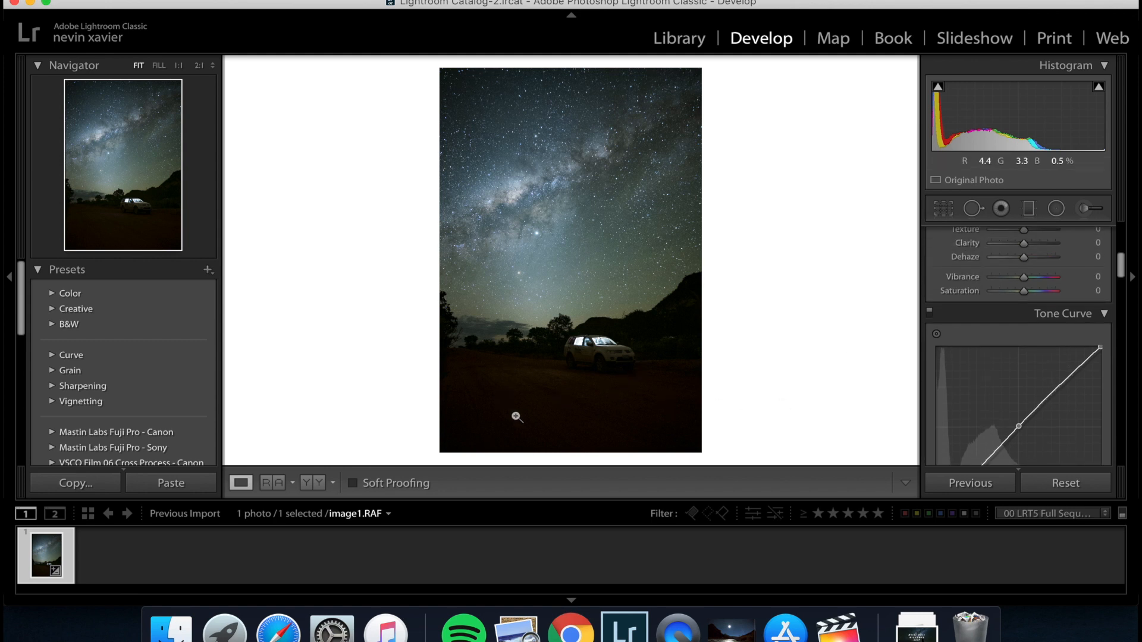
scroll(994, 344, up, 5)
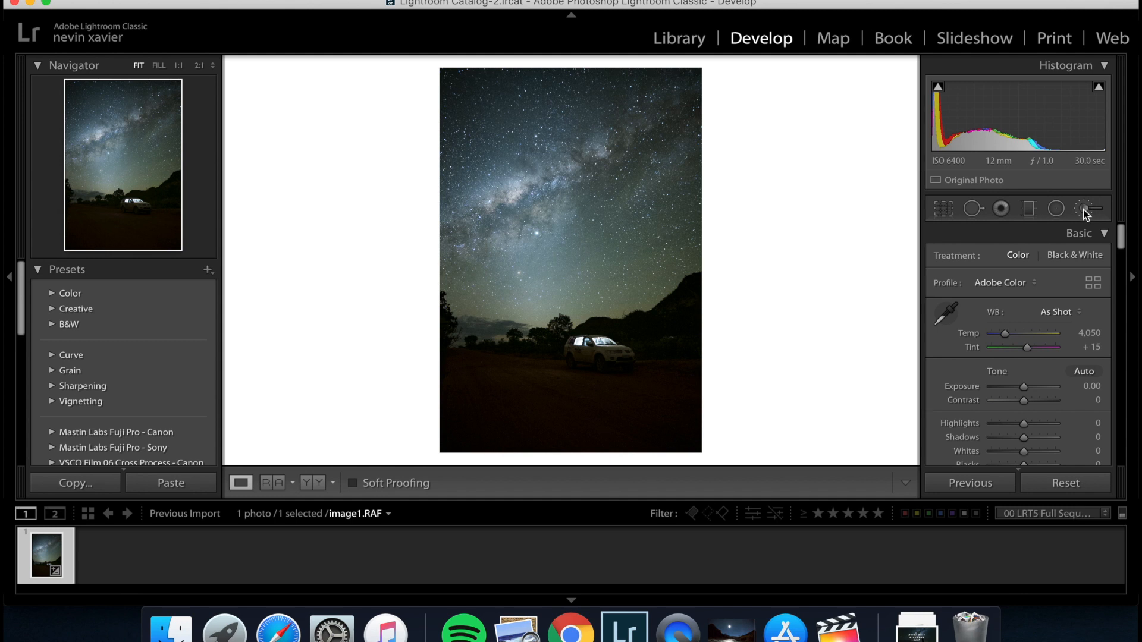
click(1029, 209)
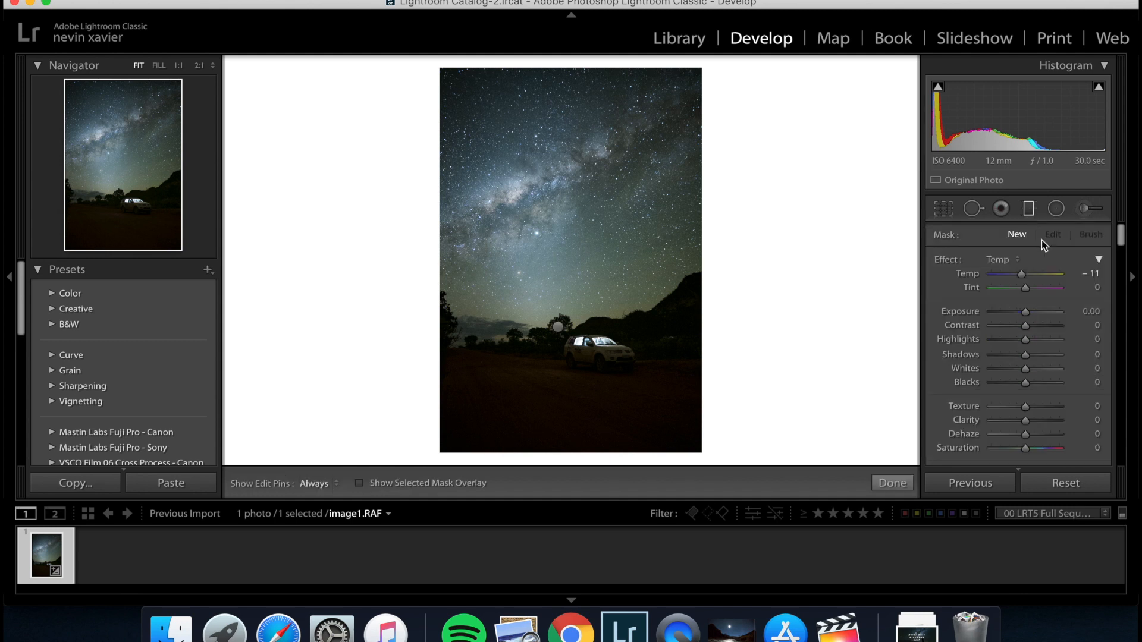
click(1012, 261)
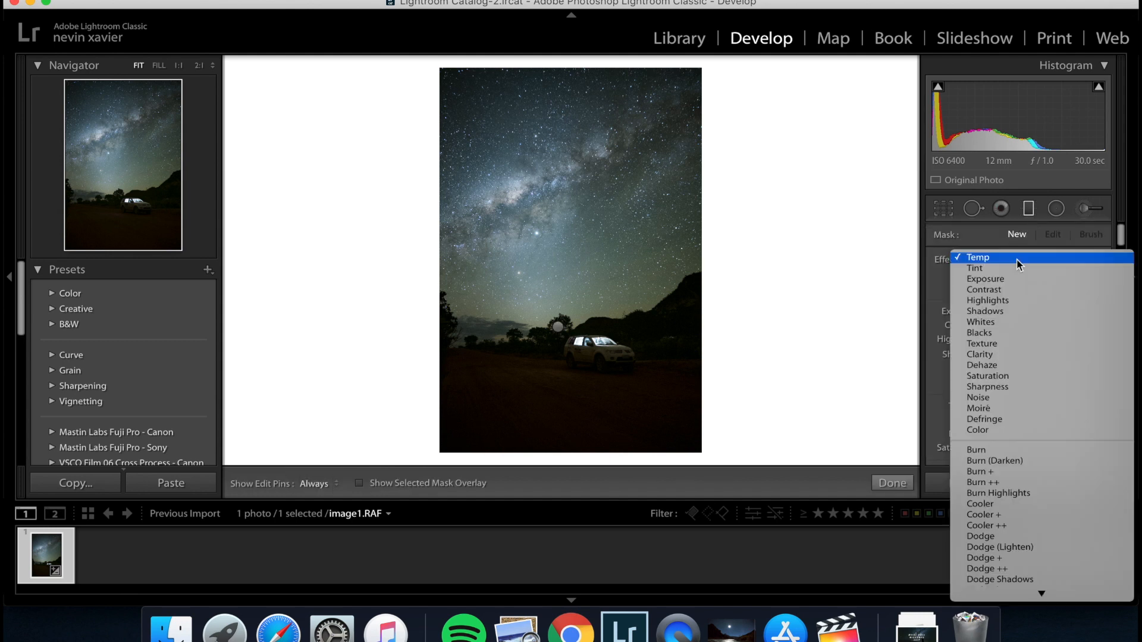
click(997, 313)
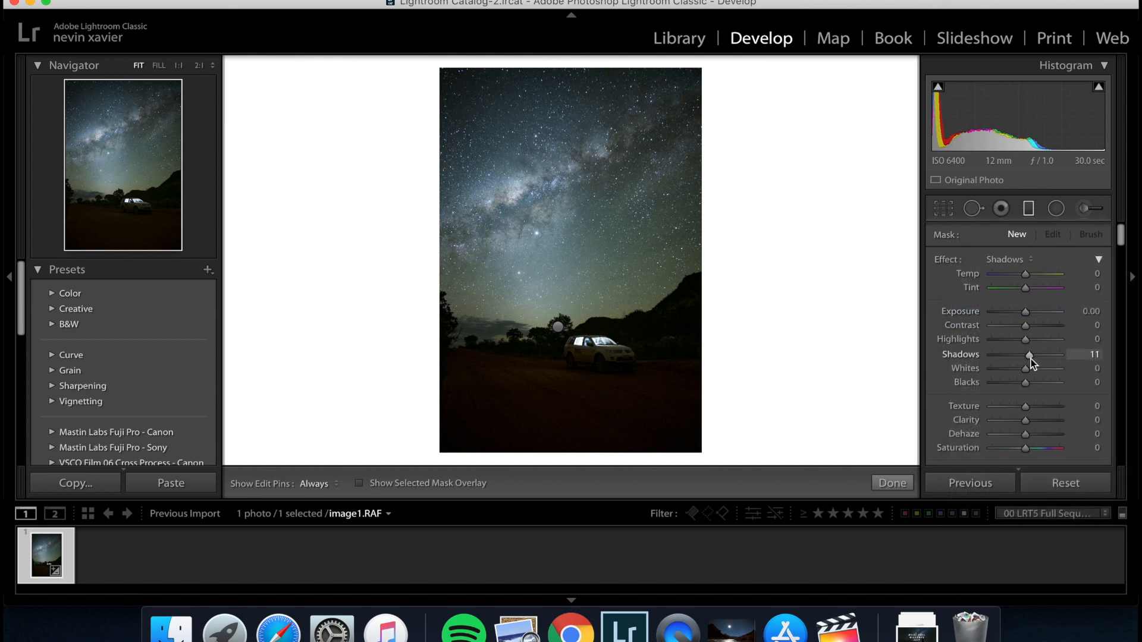
drag(1031, 358, 1031, 359)
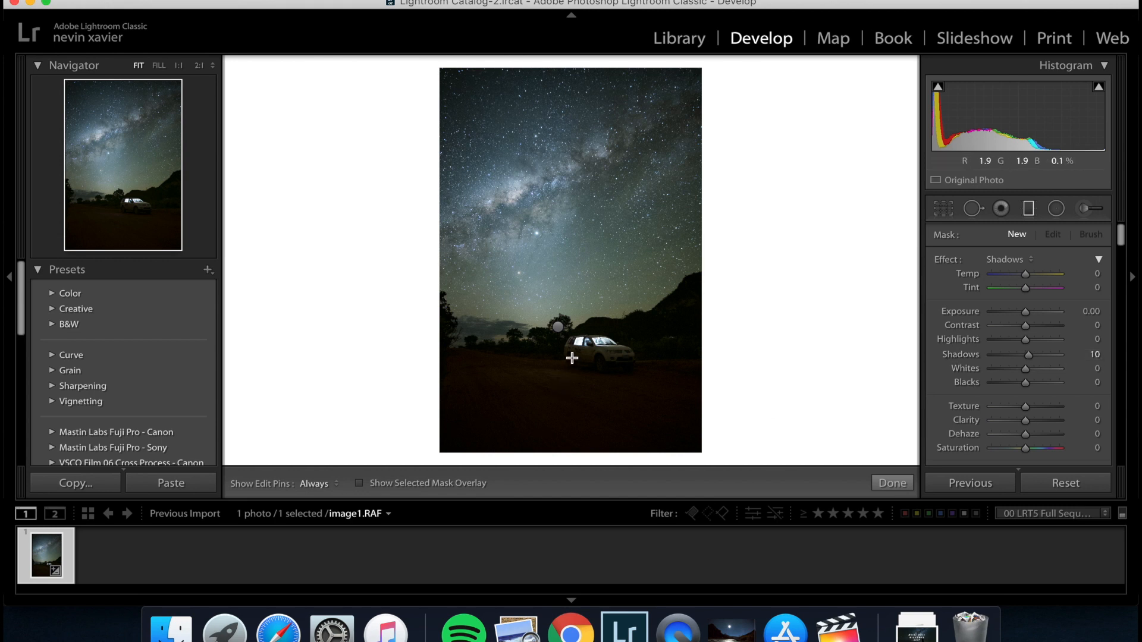
drag(571, 357, 565, 324)
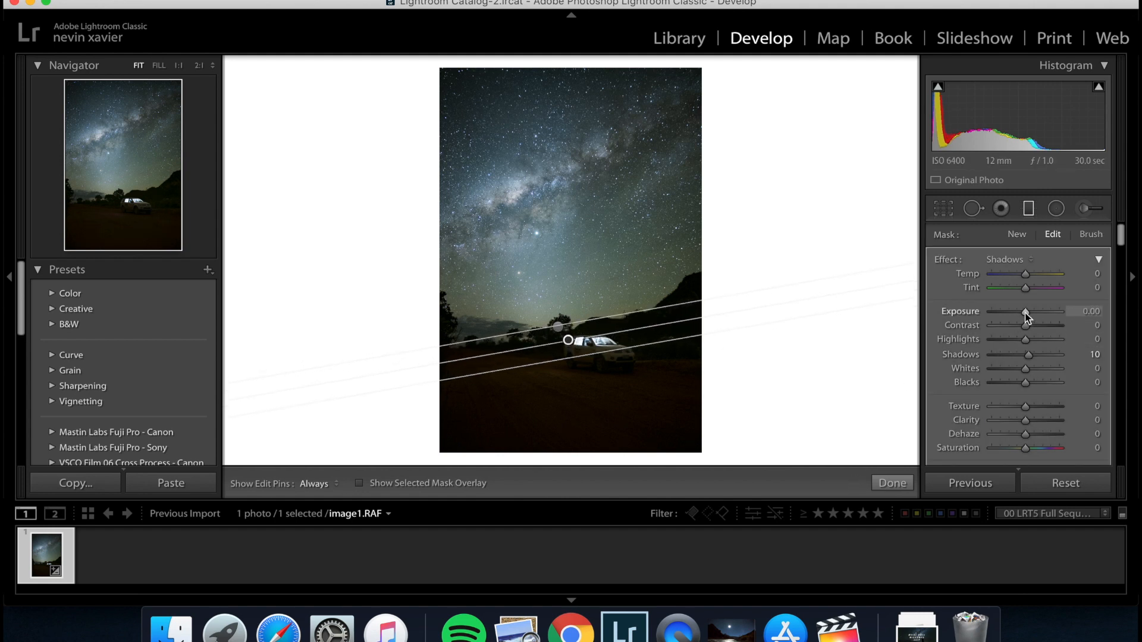
Set the foreground filter's Exposure to 0.11, fine-tune its Shadows, and close the filter.
drag(1025, 313, 1026, 313)
drag(1026, 313, 1026, 313)
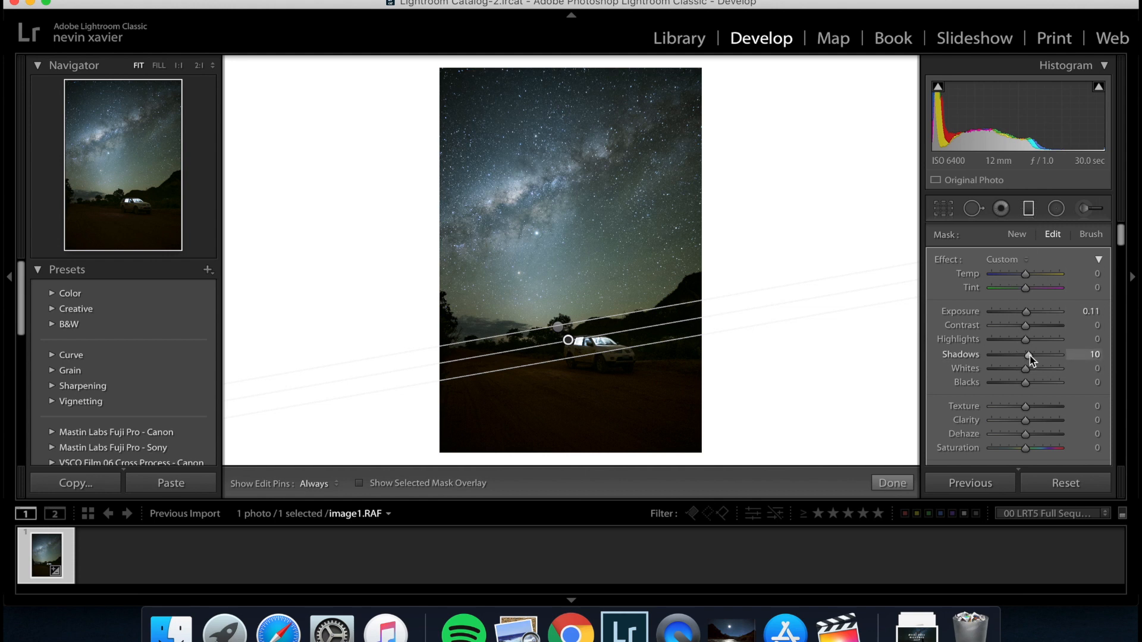
drag(1030, 355, 1030, 358)
drag(1030, 358, 1030, 359)
click(1027, 210)
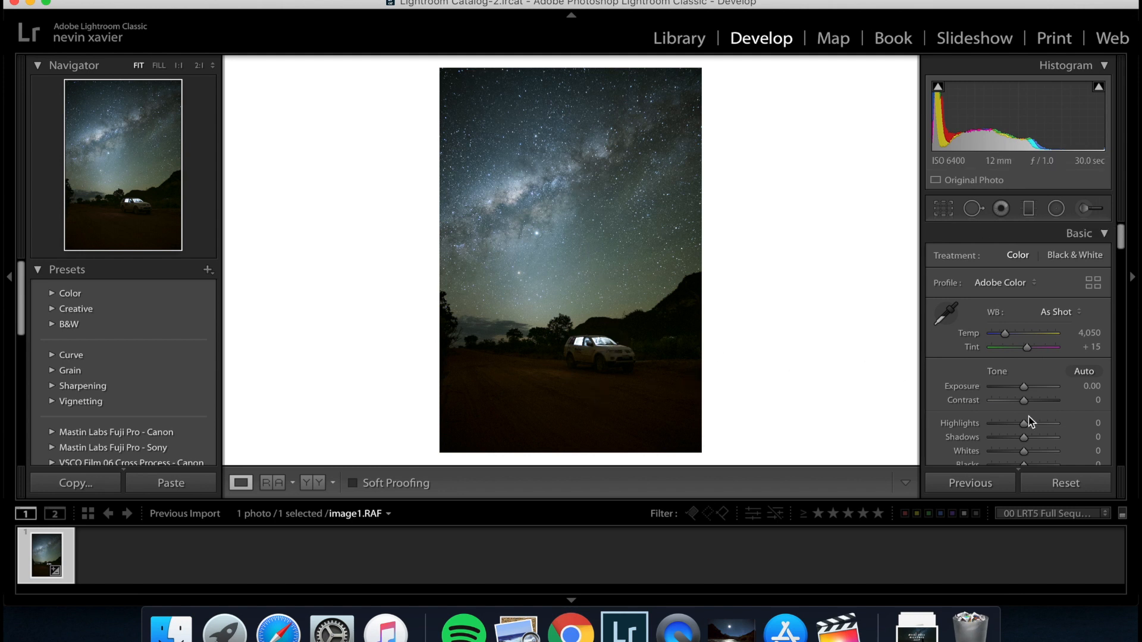
Display the HSL luminance adjustments and slightly adjust the Orange luminance for the ground.
scroll(1028, 416, down, 3)
scroll(1028, 417, down, 3)
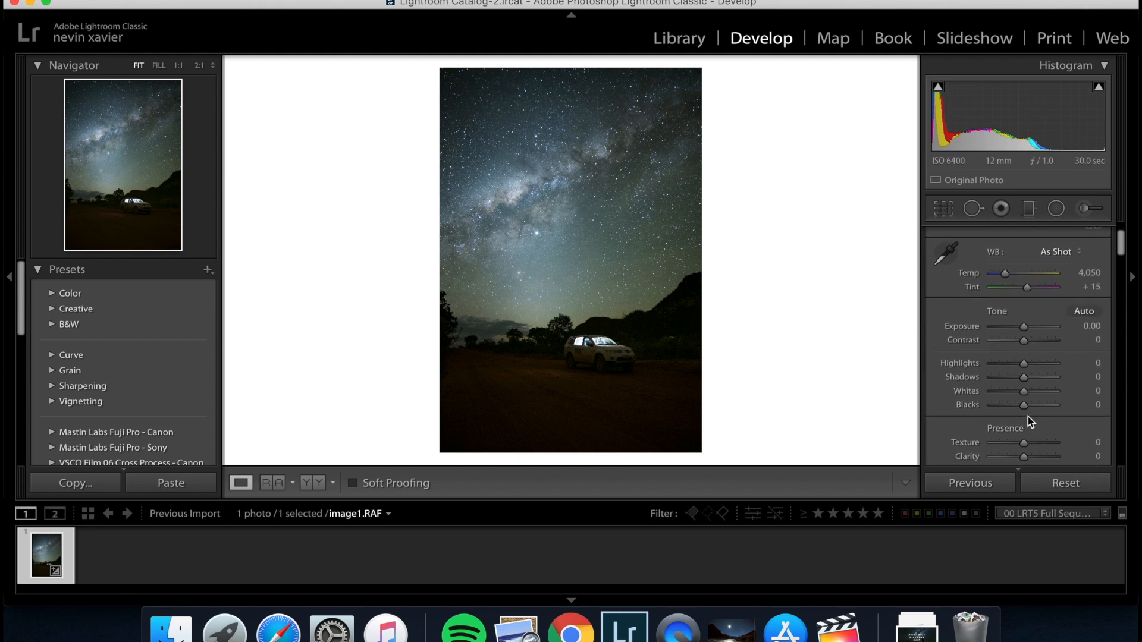
scroll(1028, 417, down, 7)
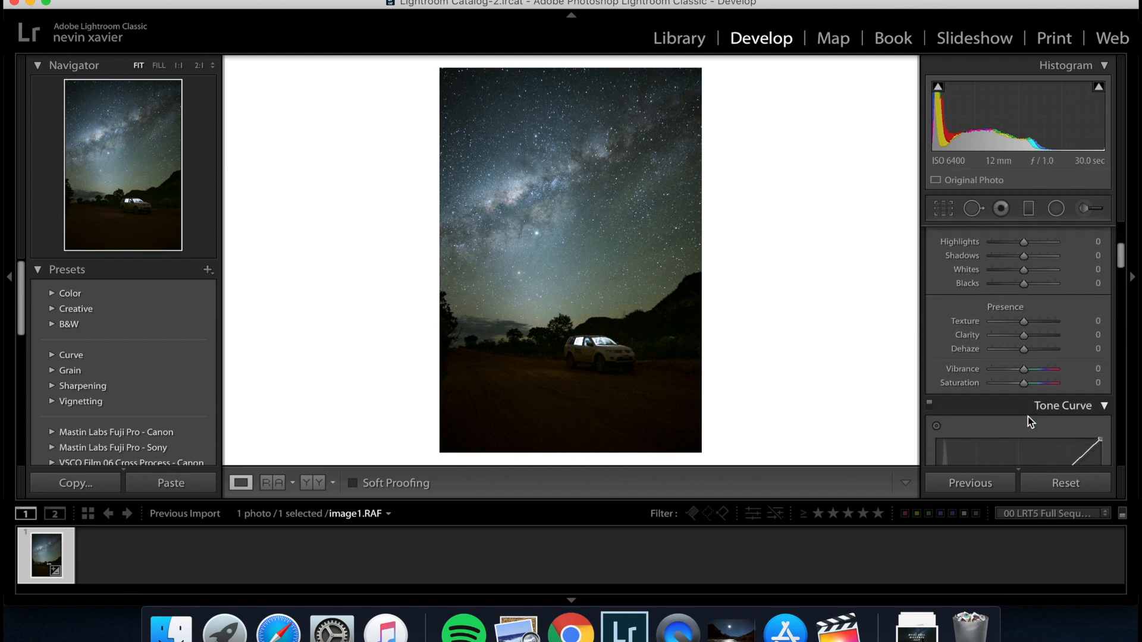
scroll(1028, 417, down, 15)
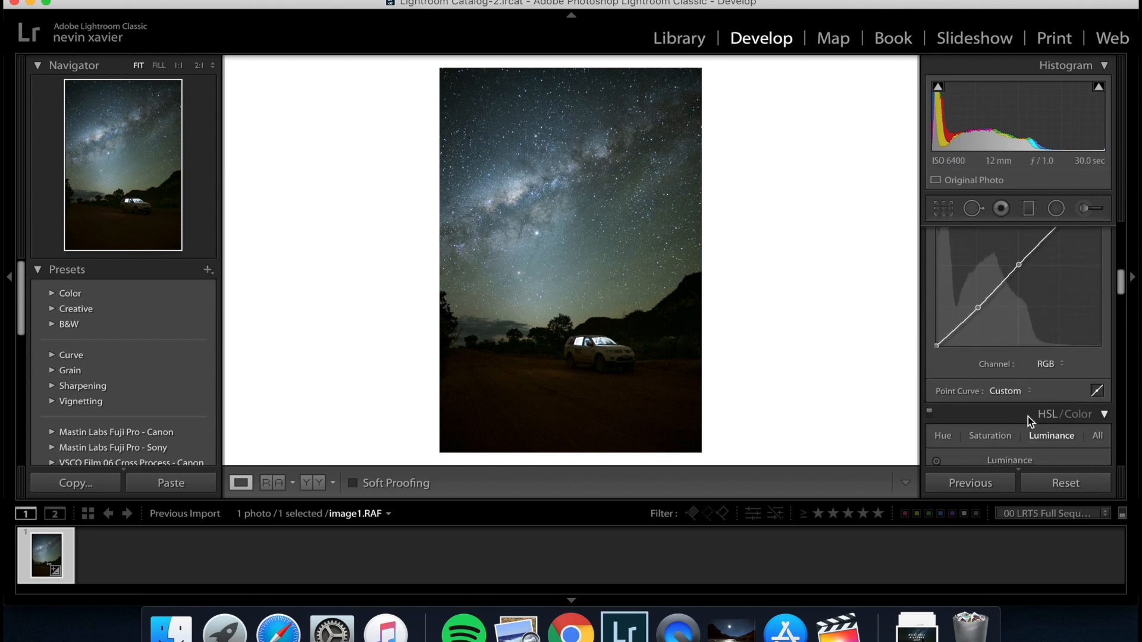
scroll(1027, 416, down, 2)
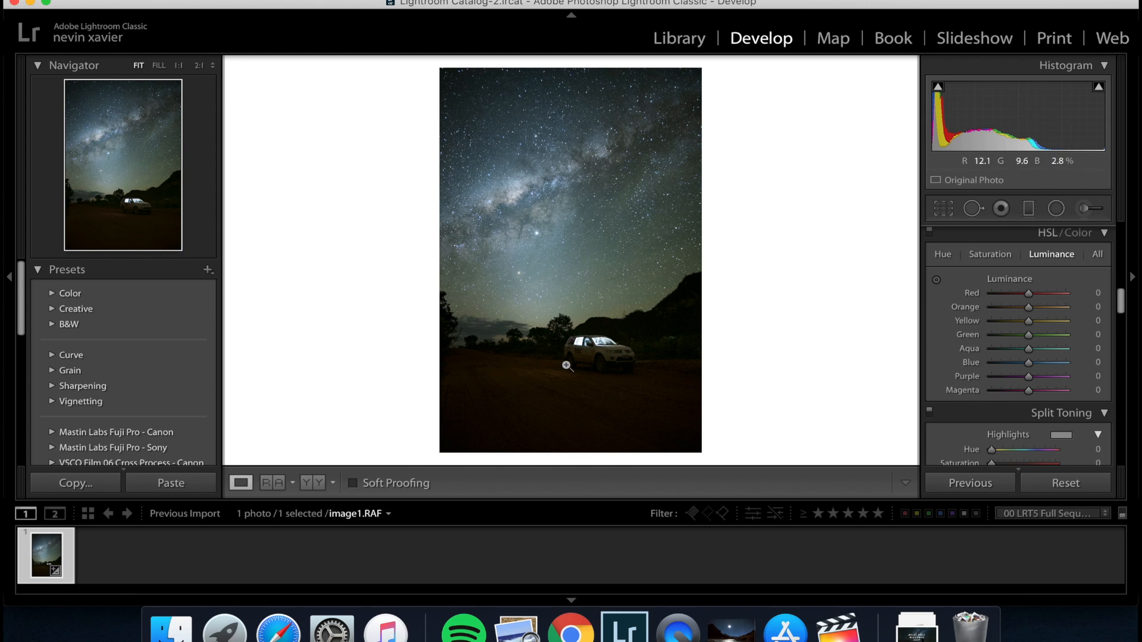
click(1053, 256)
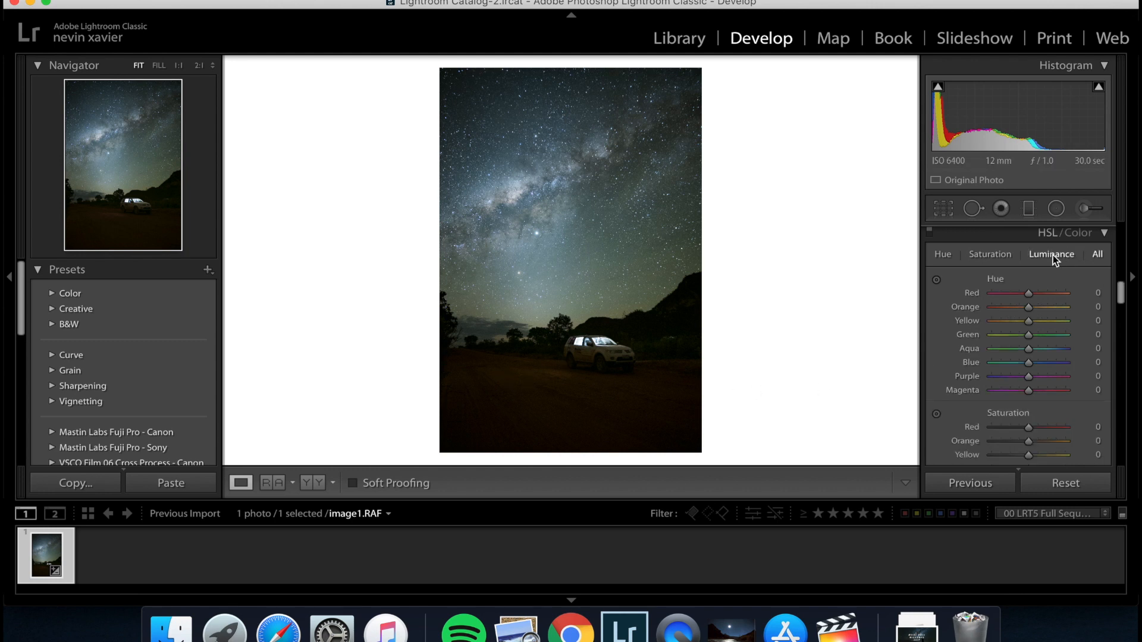
click(1053, 255)
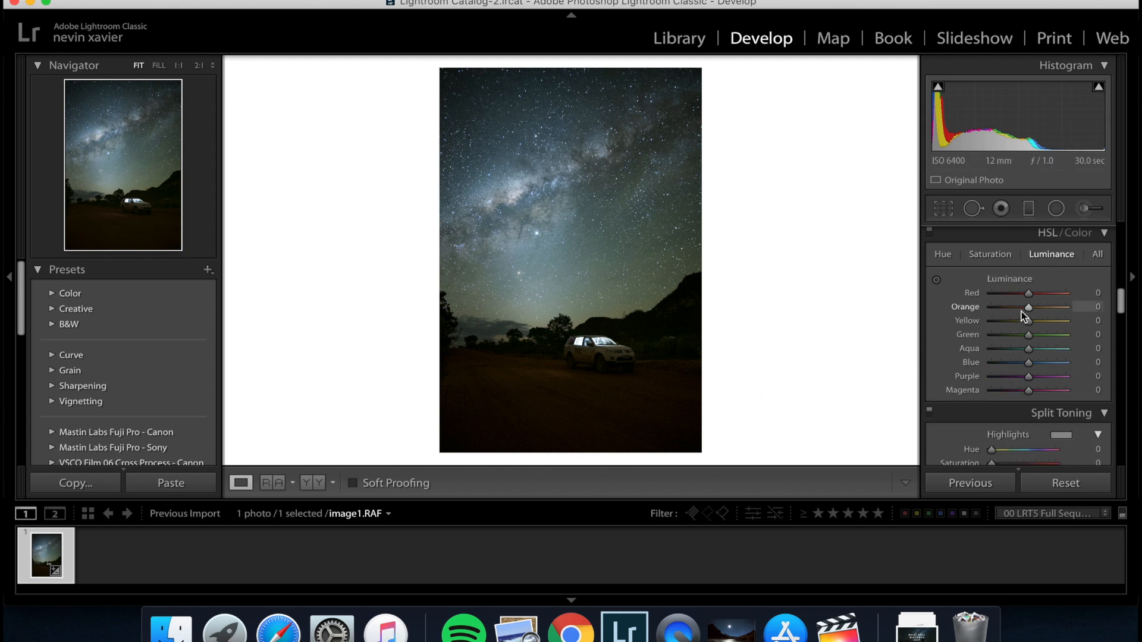
drag(1029, 309, 1031, 313)
Set the Luminance noise reduction to 9.
scroll(1045, 320, down, 5)
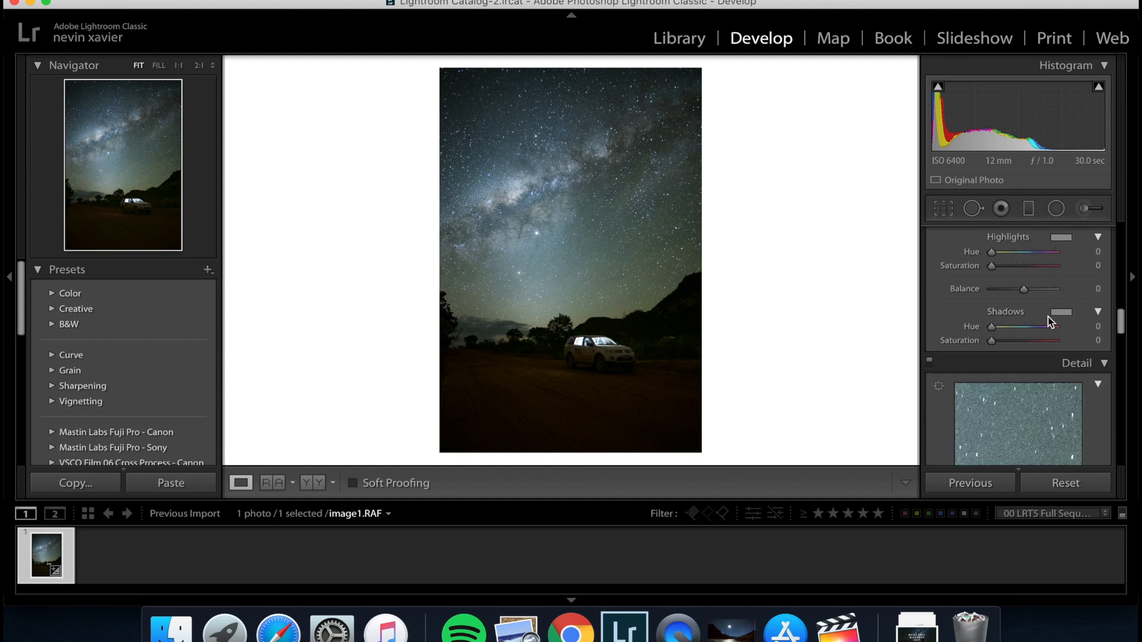
scroll(1048, 316, down, 8)
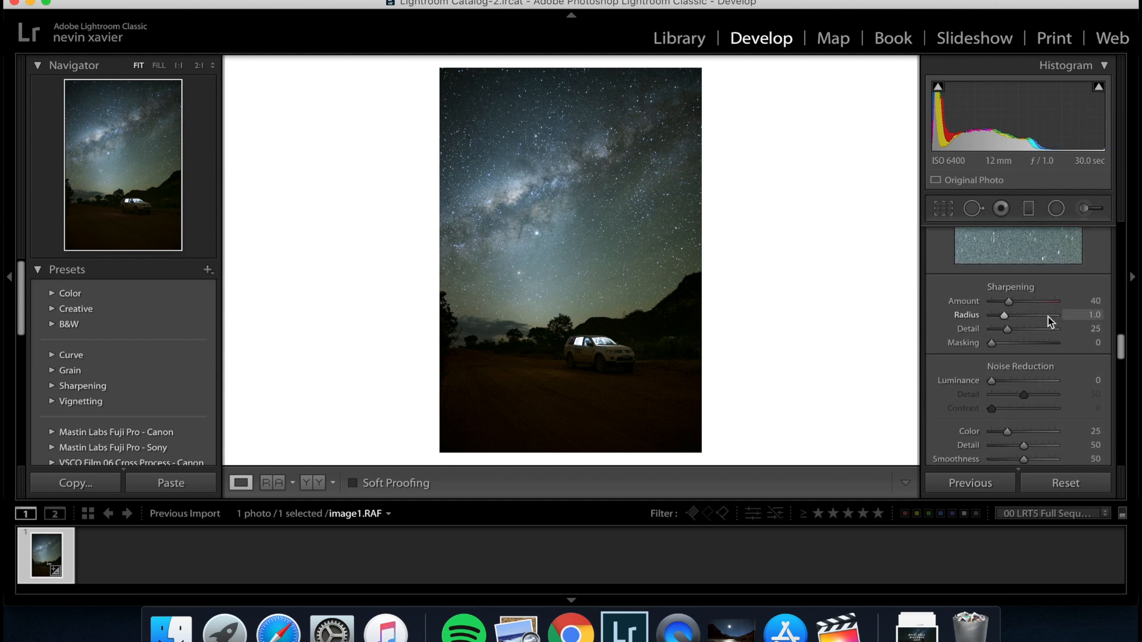
scroll(1048, 316, down, 2)
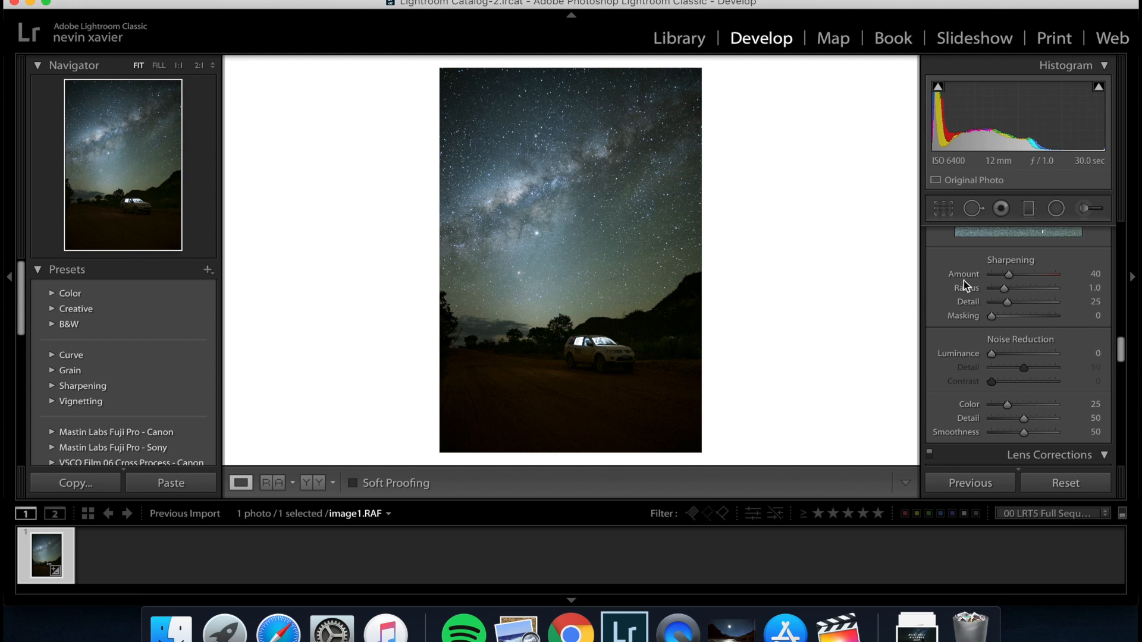
click(650, 232)
click(650, 233)
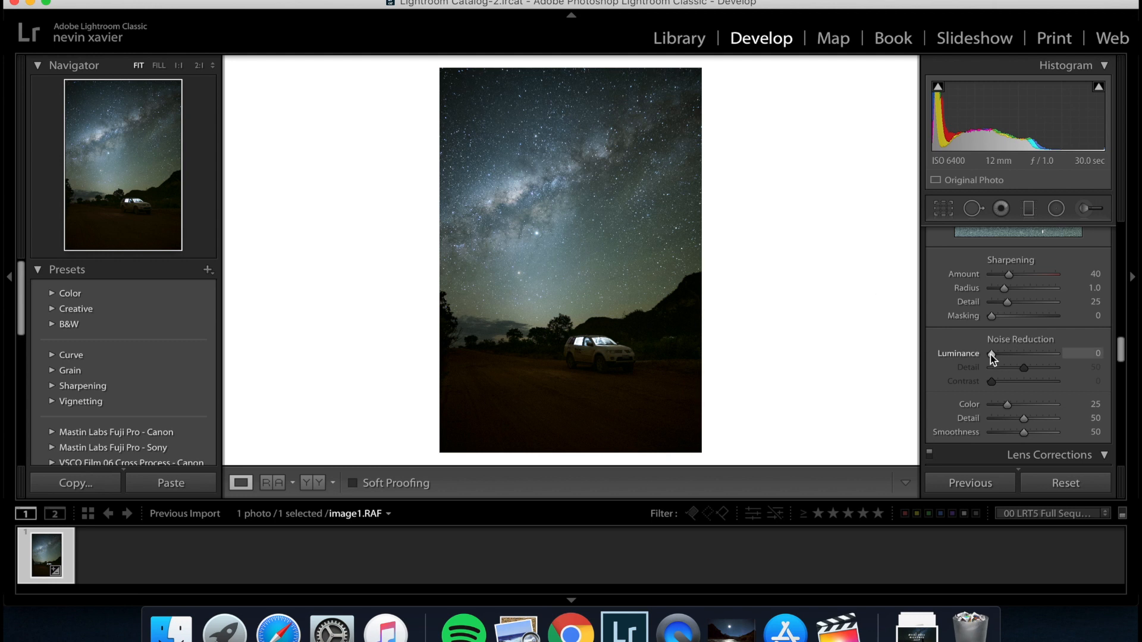
drag(991, 353, 993, 354)
scroll(1009, 358, up, 3)
scroll(1009, 358, up, 4)
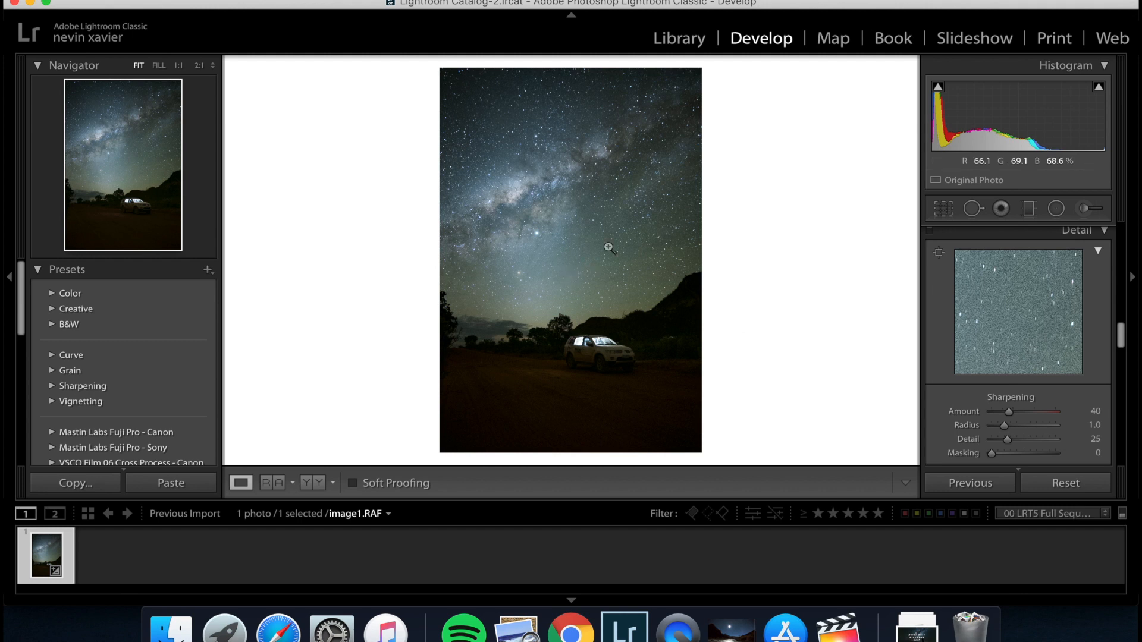
Reset the Luminance noise reduction and set it to 10, judging the grain on the stars at 2:1, and return to the full photo.
click(645, 208)
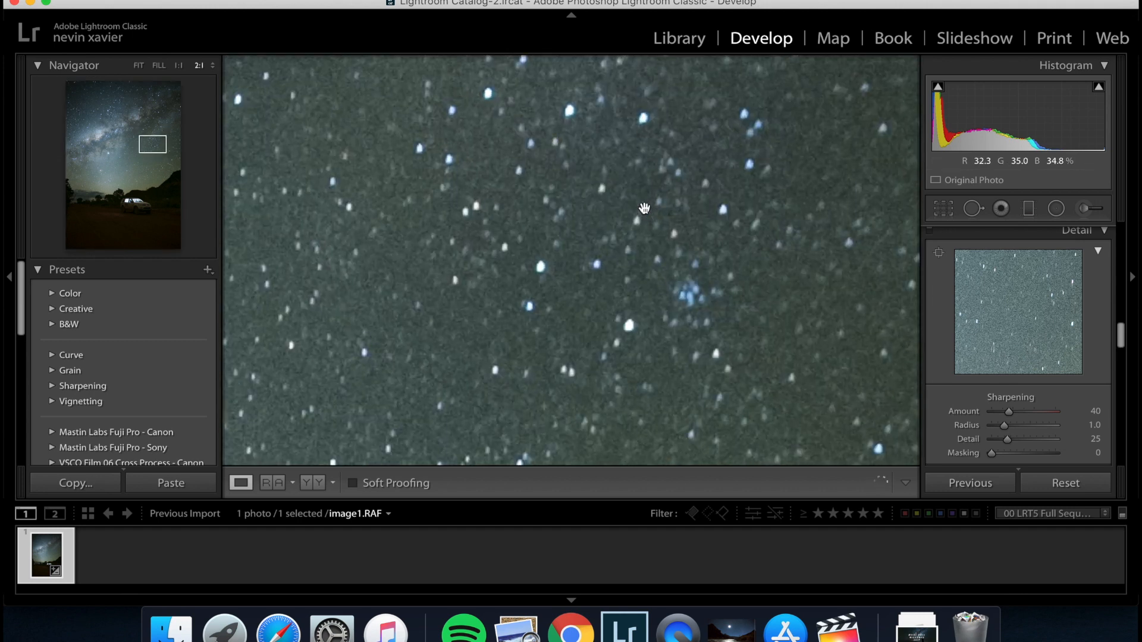
scroll(1031, 391, down, 5)
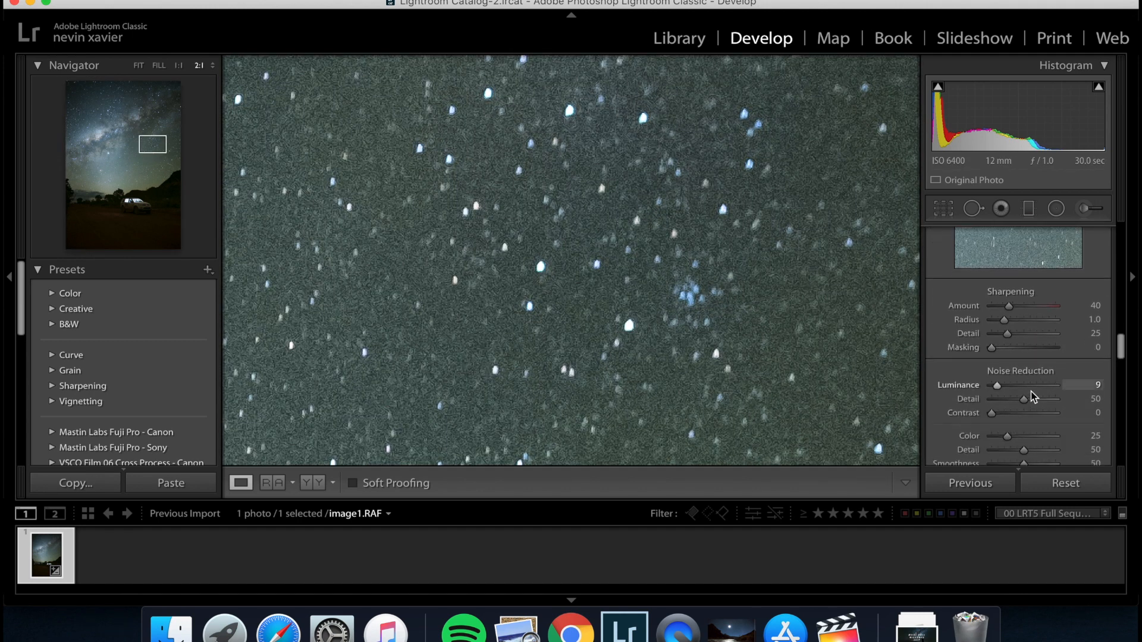
double_click(996, 386)
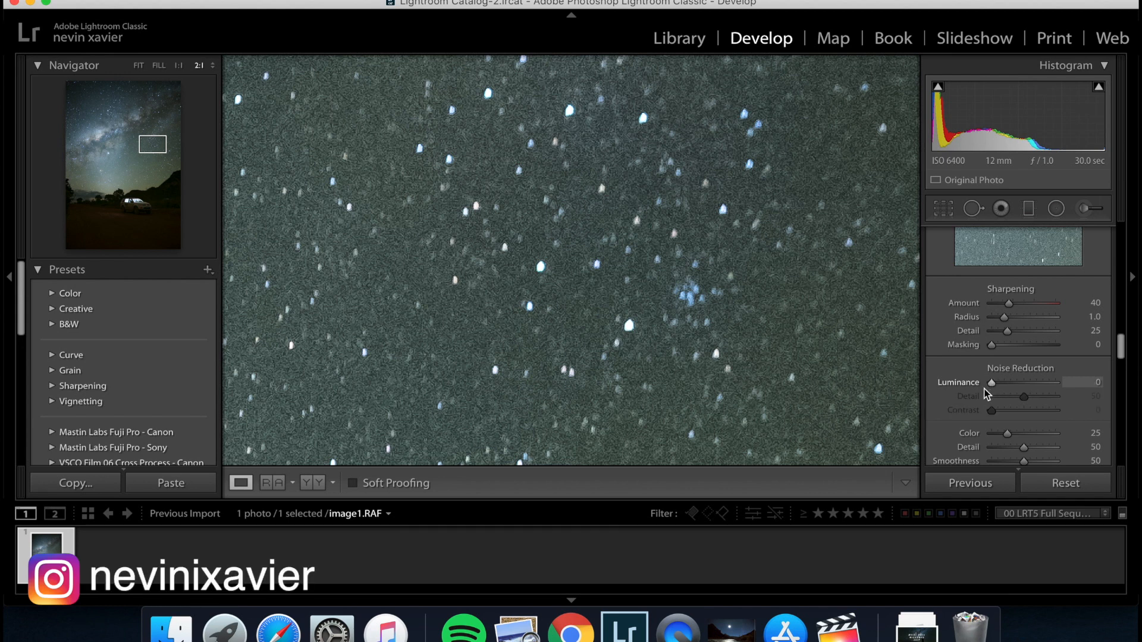
drag(991, 390, 1007, 390)
drag(1008, 385, 1002, 387)
drag(999, 387, 998, 388)
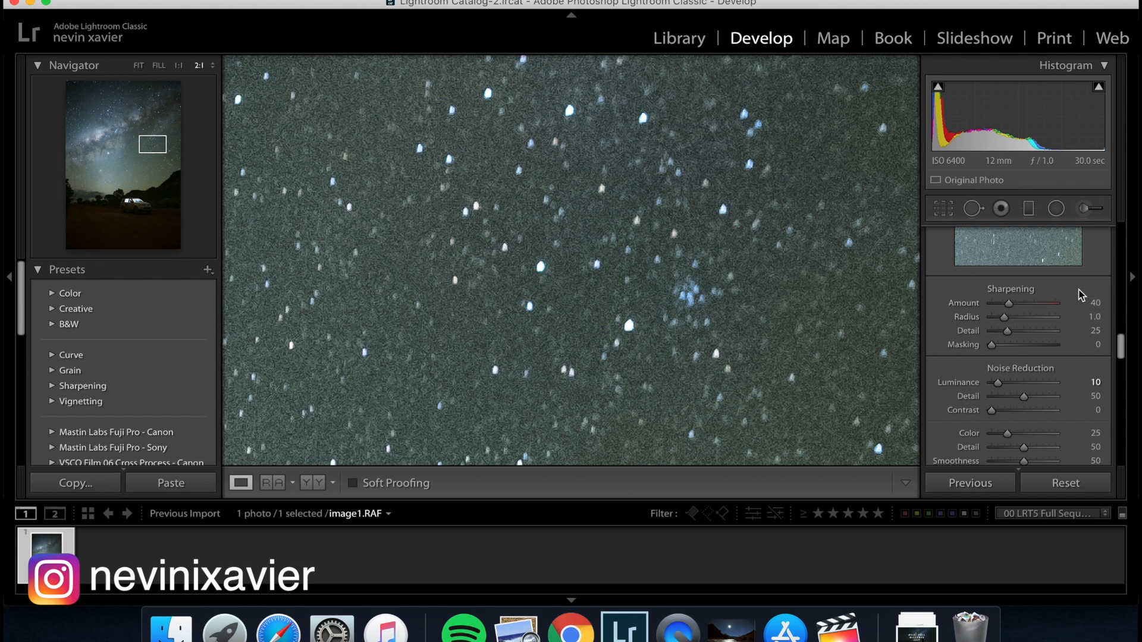
click(832, 276)
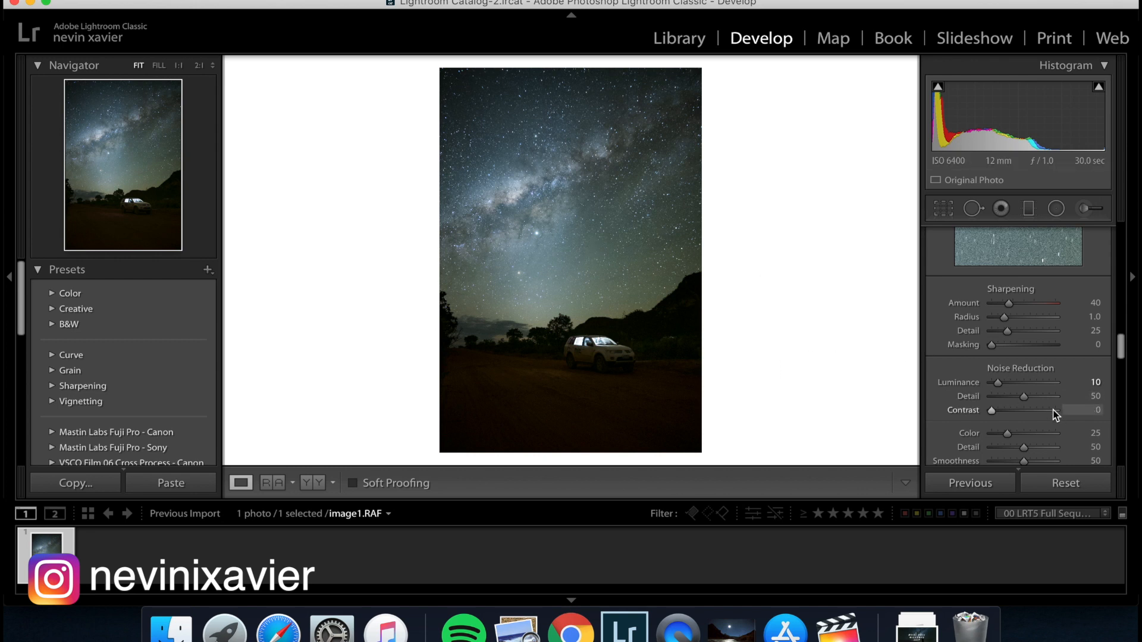
Set the manual lens correction's Vignetting Amount to +83, checking the sky near the photo's edge at 2:1, and return to the full photo.
scroll(1053, 417, down, 10)
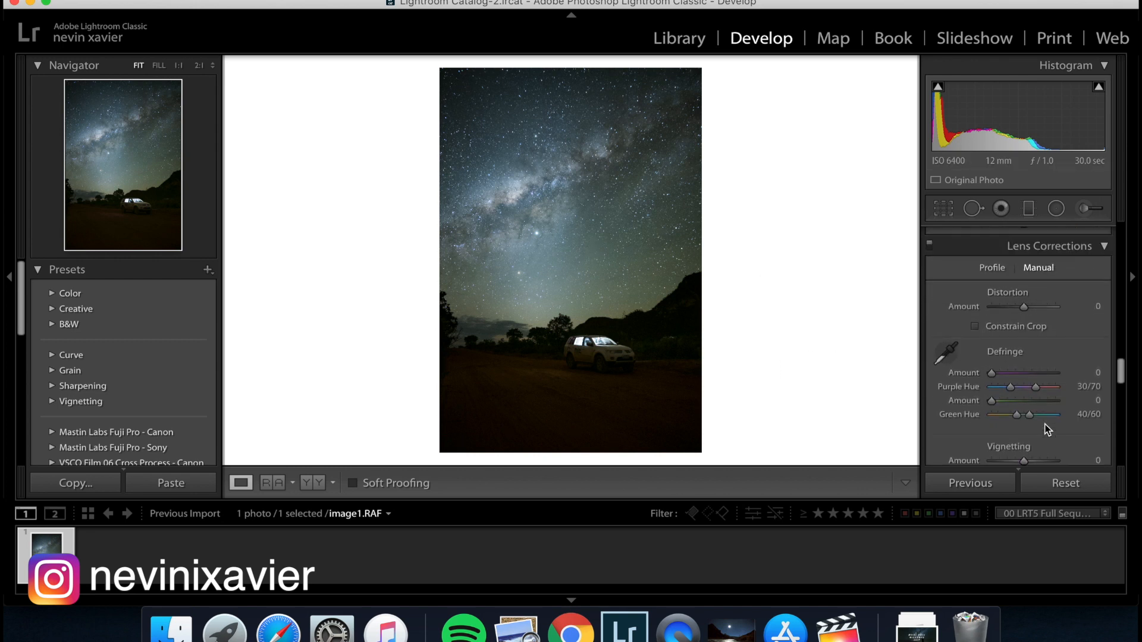
scroll(1048, 430, down, 2)
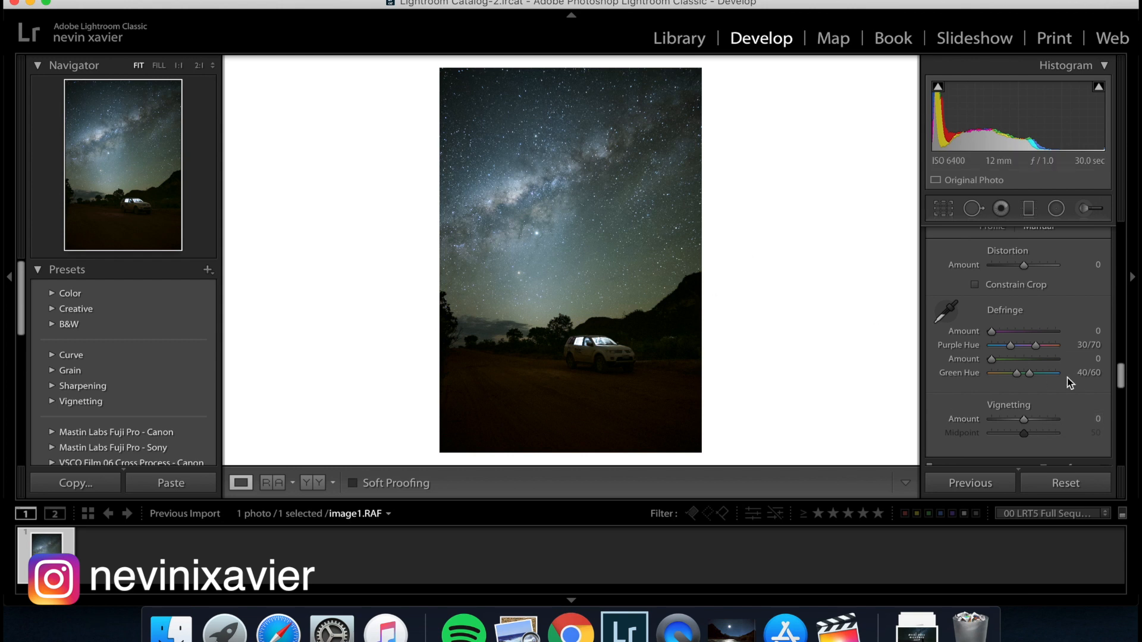
scroll(1067, 377, up, 15)
scroll(1067, 378, up, 8)
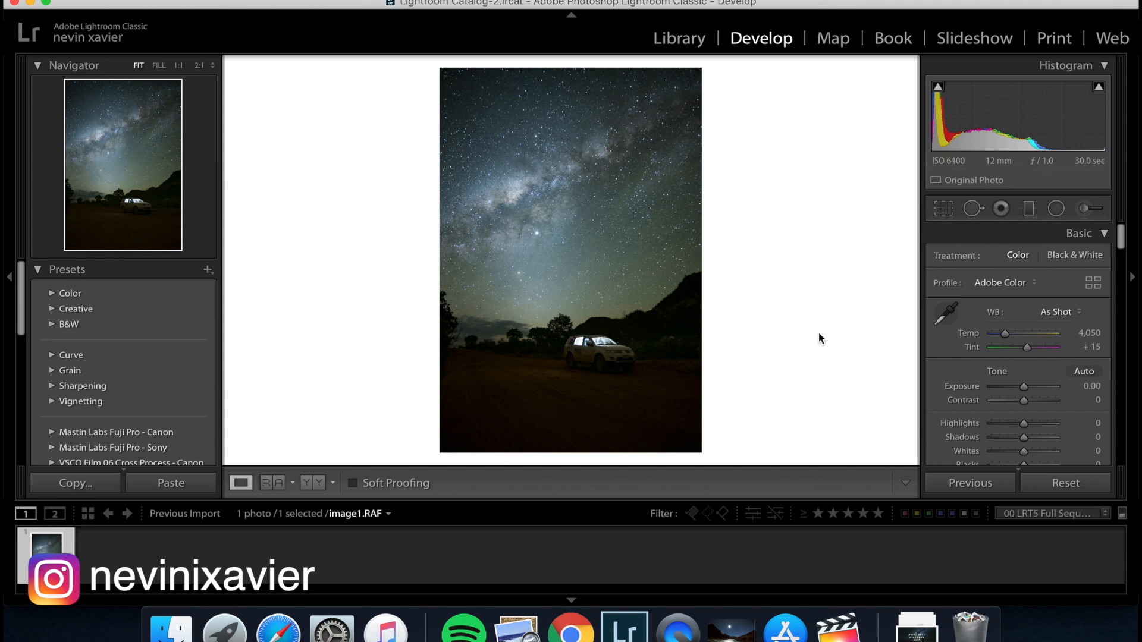
scroll(1079, 426, down, 5)
scroll(1080, 426, down, 10)
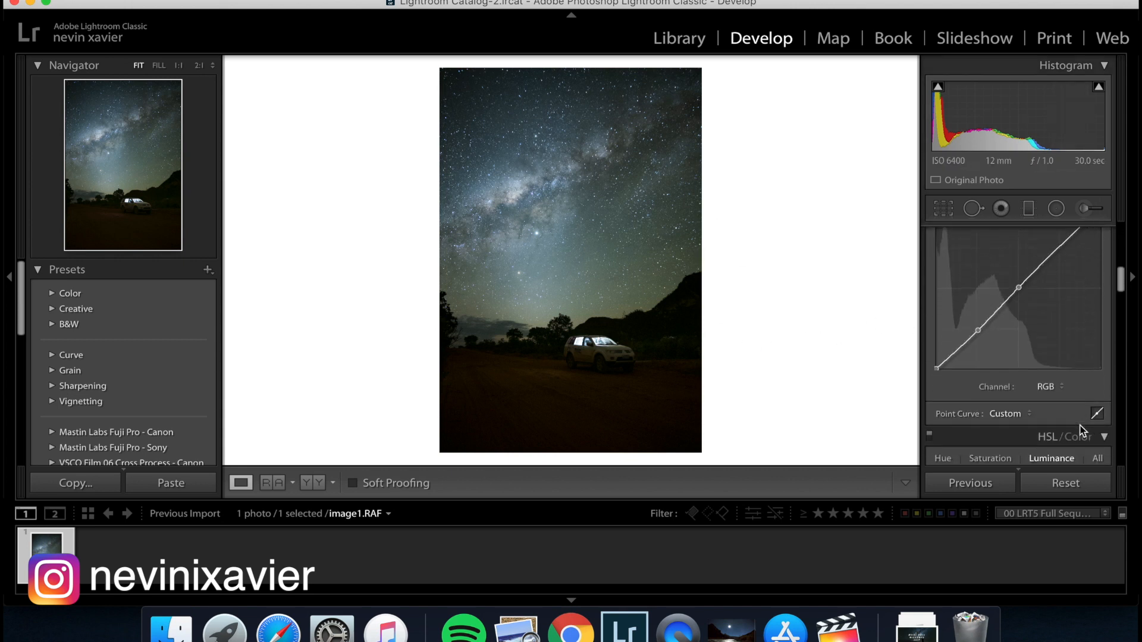
scroll(1080, 426, down, 8)
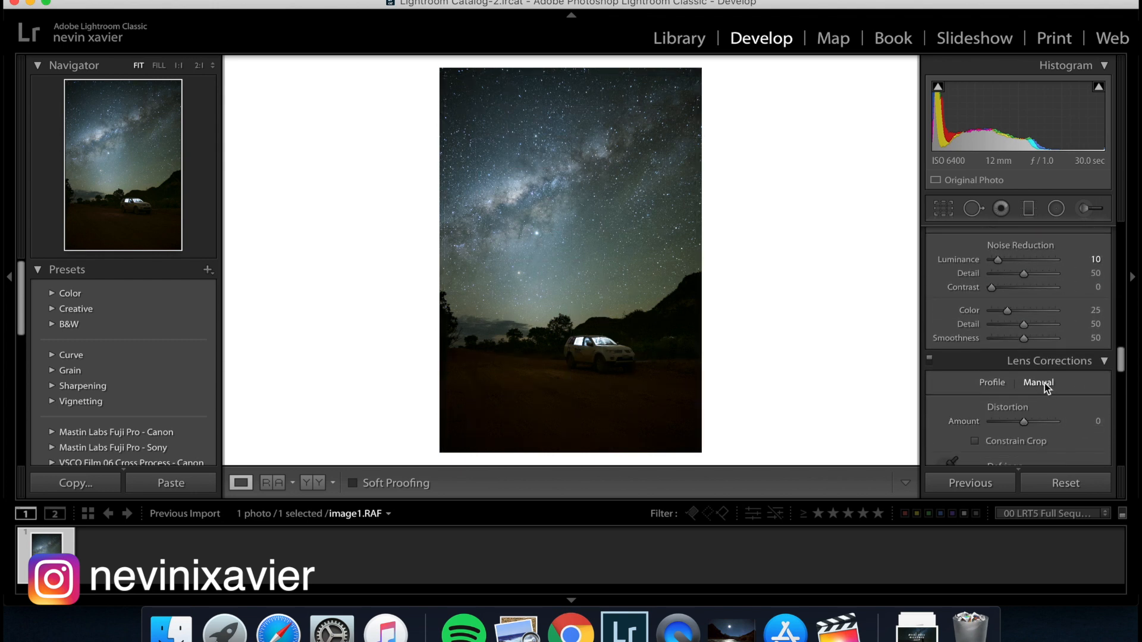
scroll(1071, 401, down, 4)
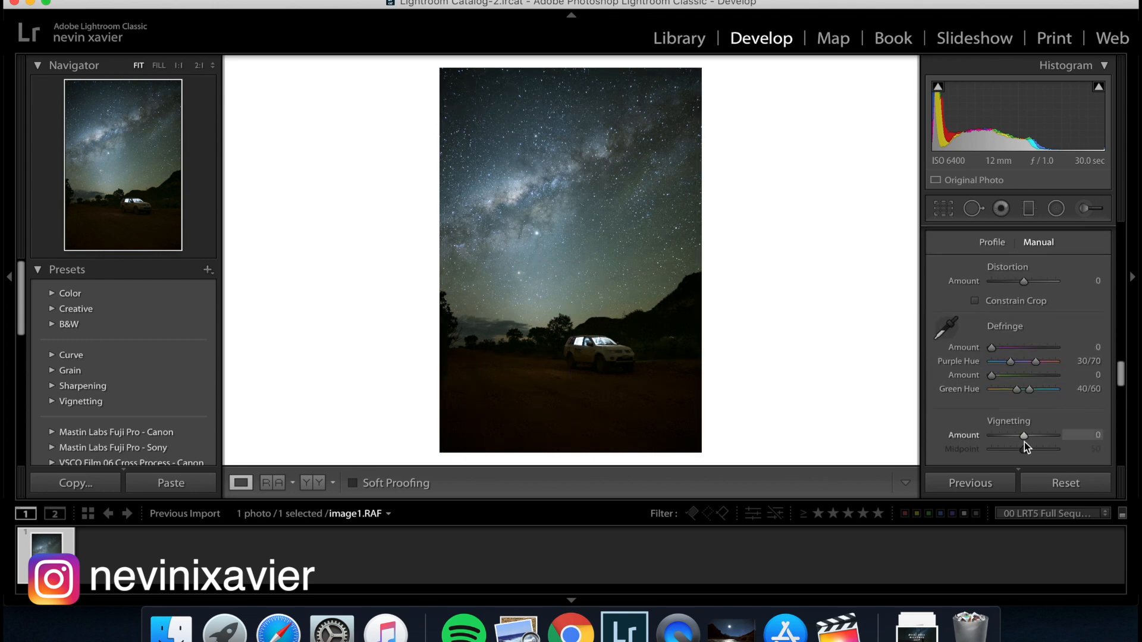
drag(1024, 438, 1038, 438)
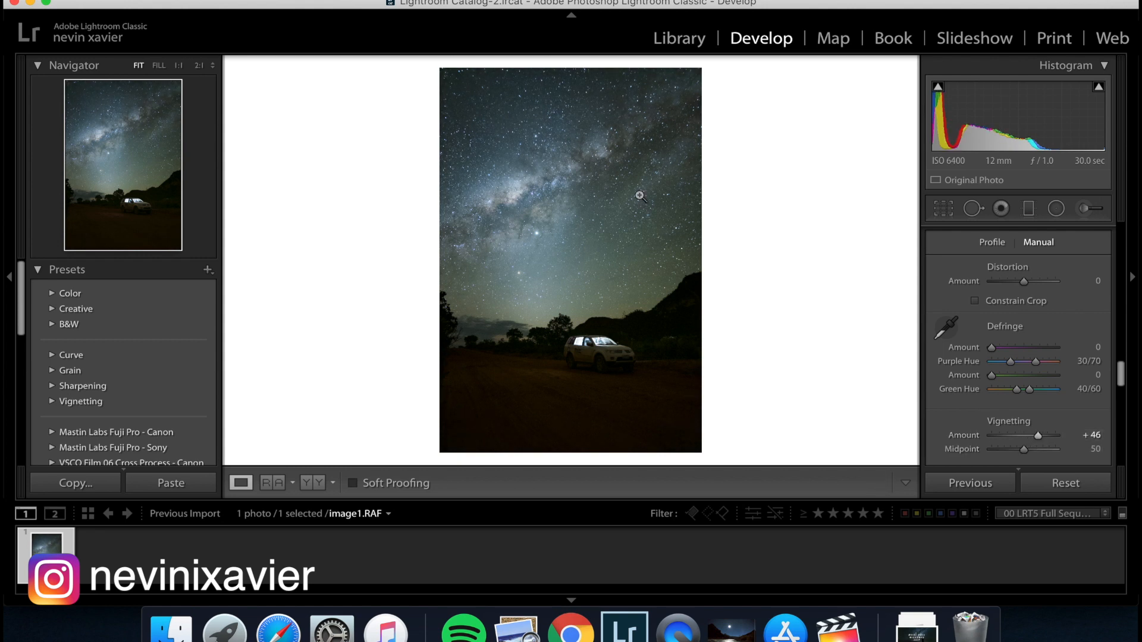
click(693, 185)
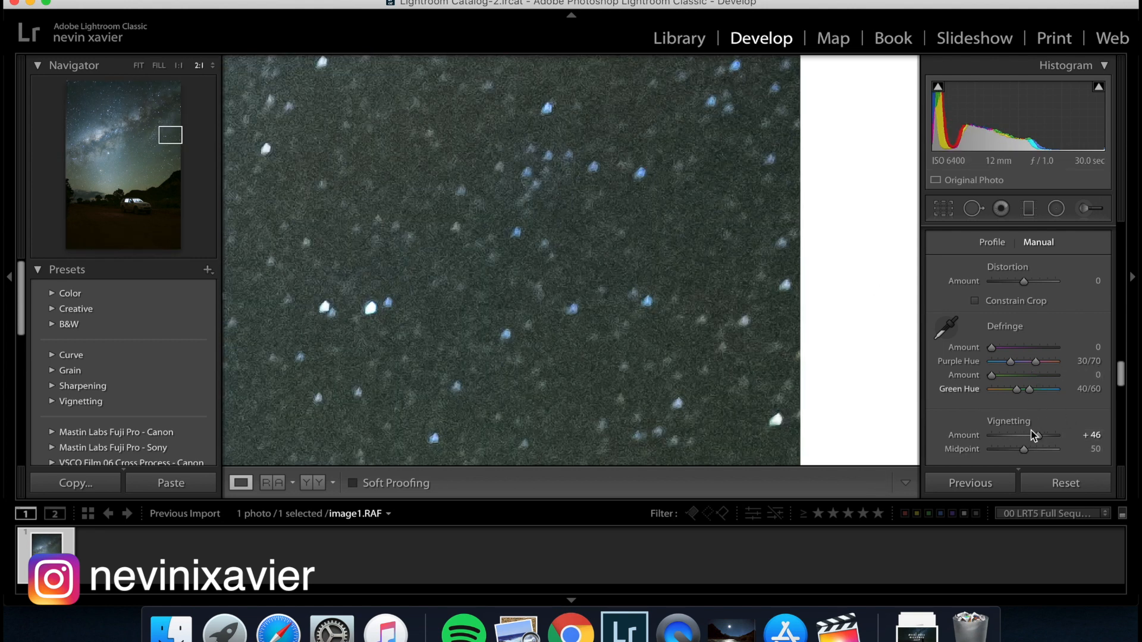
mouse_move(1039, 438)
mouse_down()
mouse_move(1024, 440)
mouse_move(1052, 443)
mouse_up()
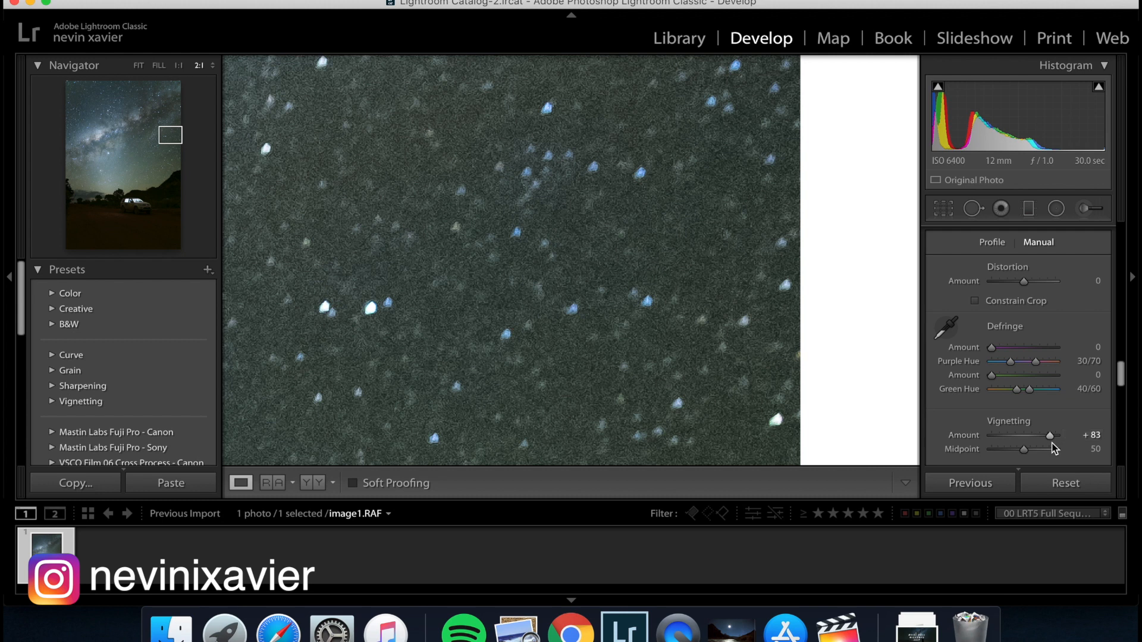
click(713, 235)
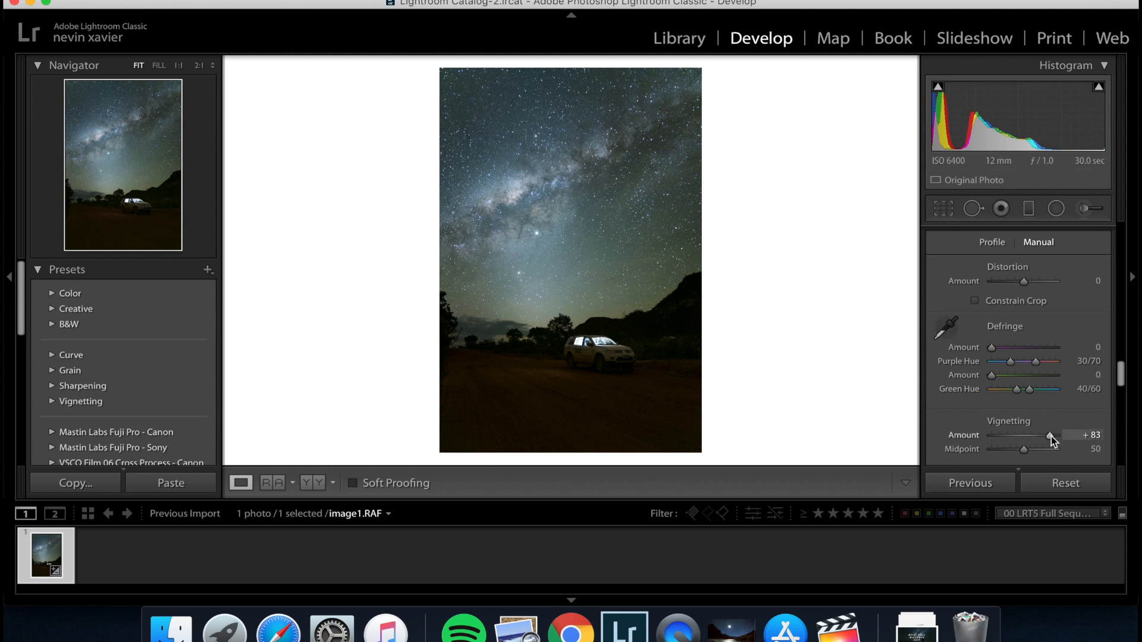
Set the manual lens correction's Vignetting Amount to +80.
drag(1051, 441, 1050, 440)
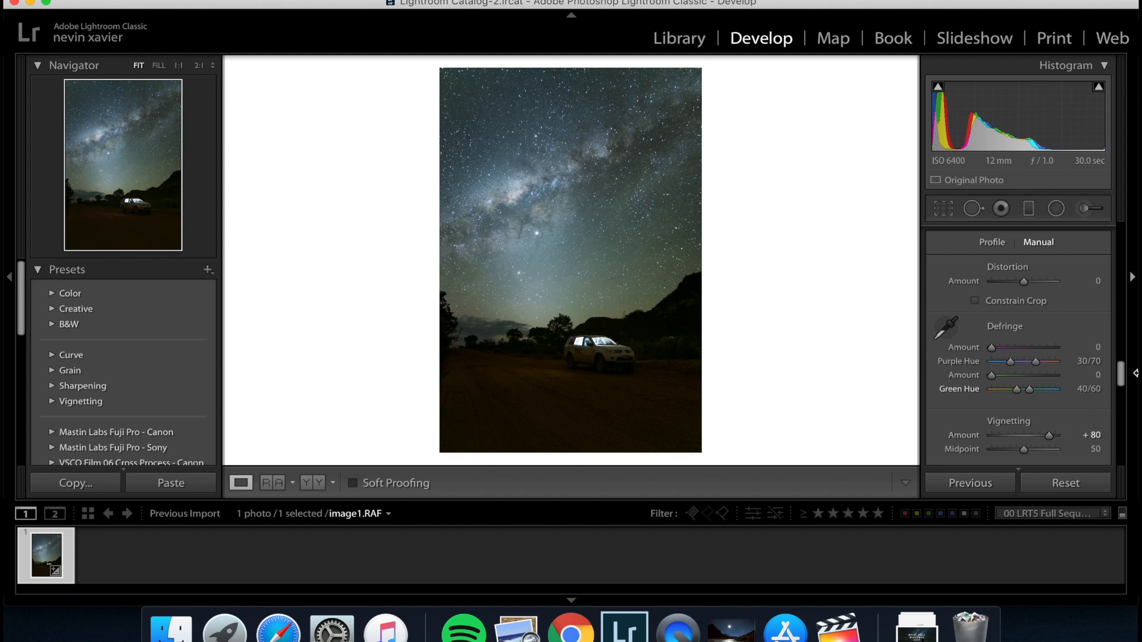
scroll(1110, 359, up, 15)
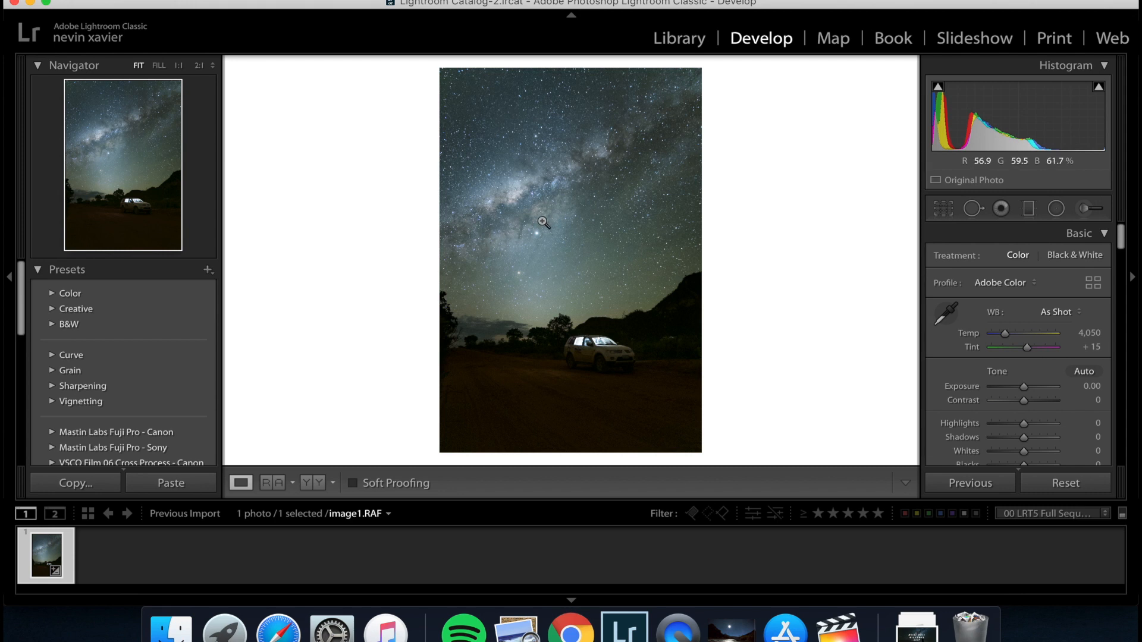
Draw an inverted radial filter with the Clarity effect at 12 along the diagonal Milky Way band and shift it slightly toward the bright core.
click(1056, 212)
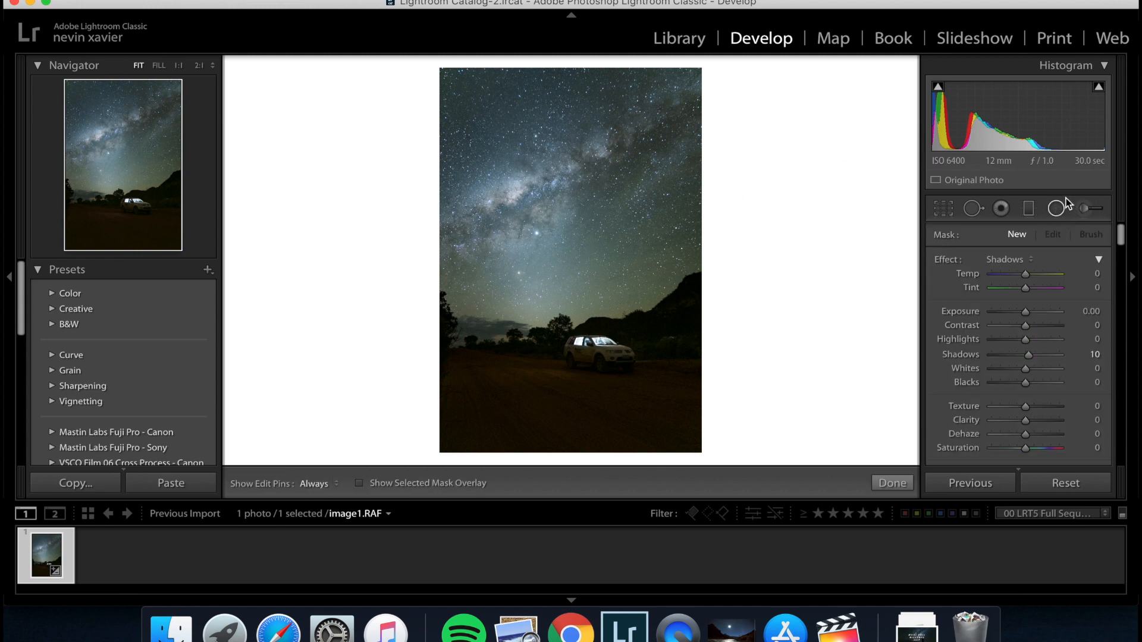
click(1023, 259)
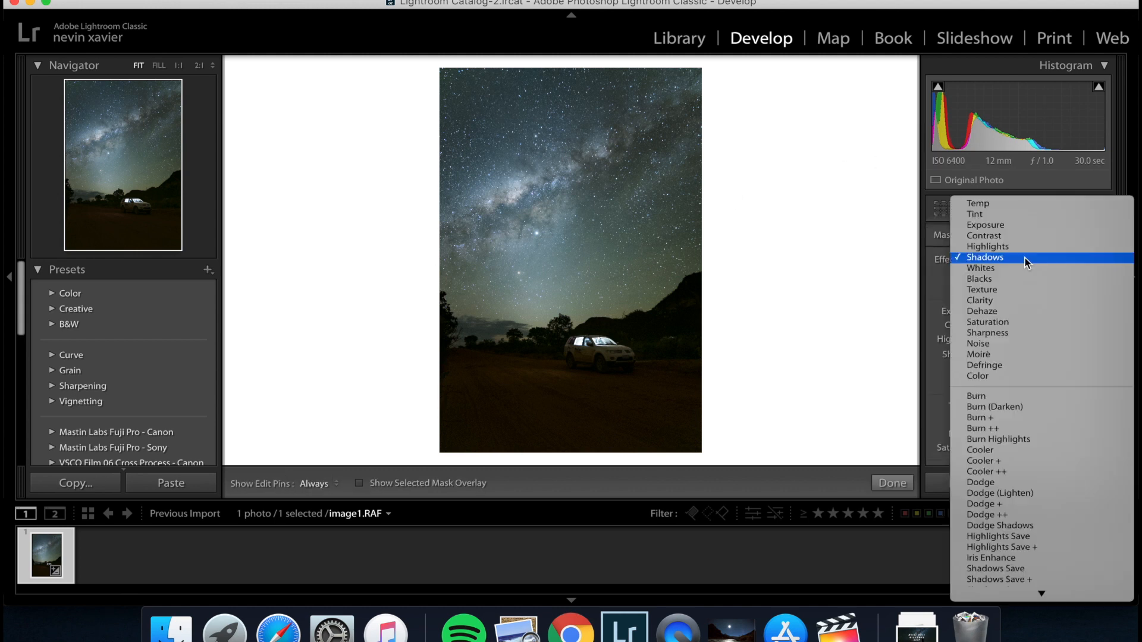
click(994, 301)
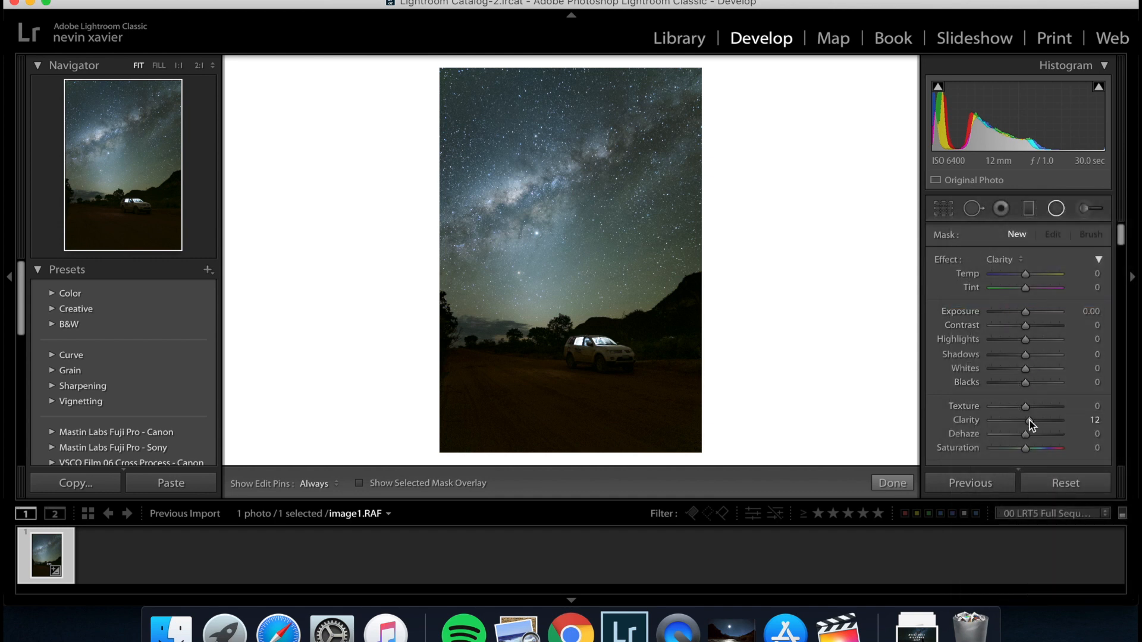
scroll(1019, 437, down, 5)
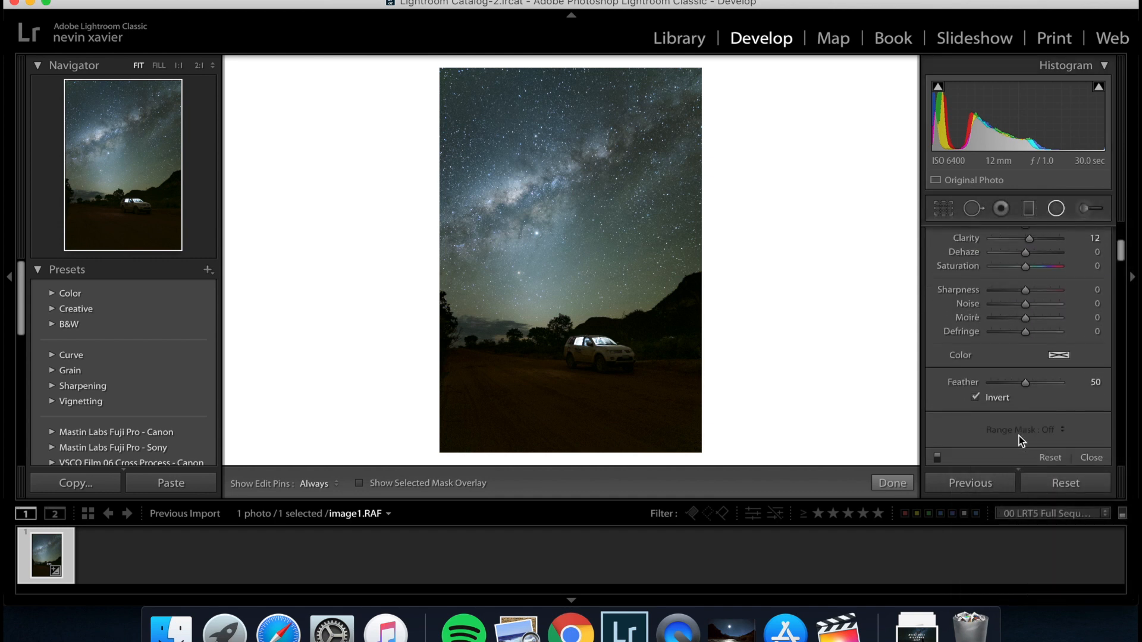
scroll(1013, 407, up, 5)
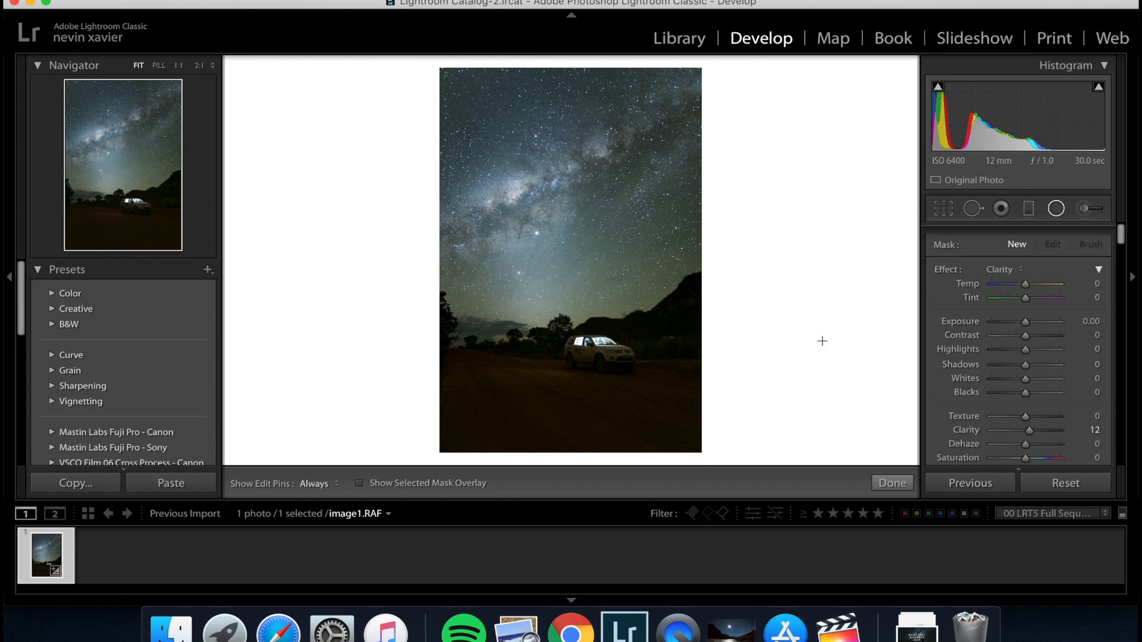
drag(579, 193, 475, 278)
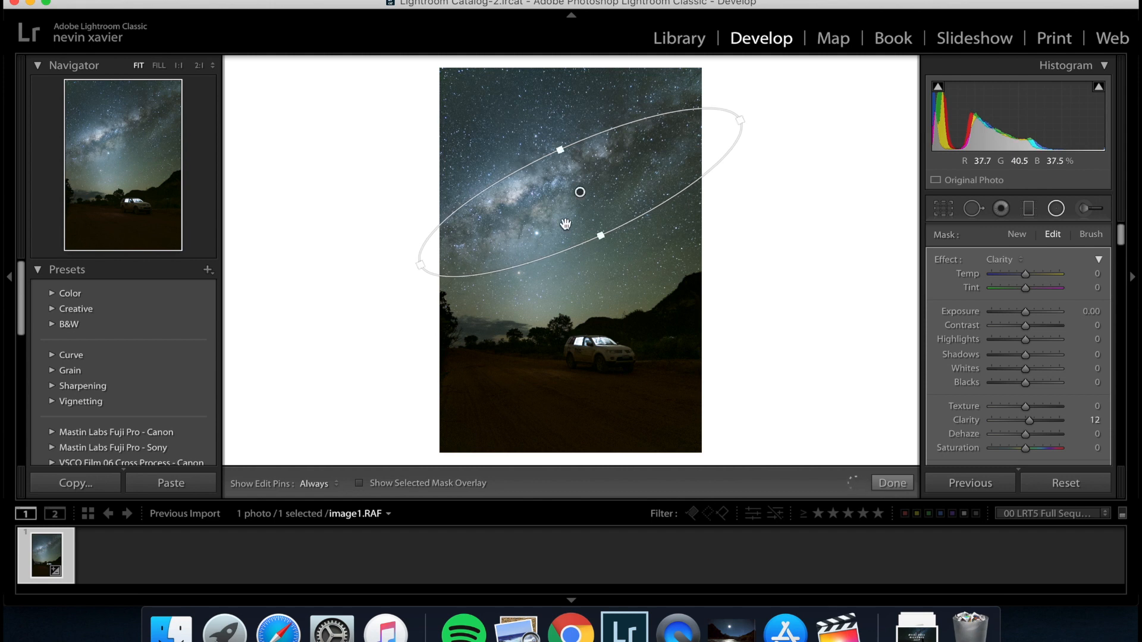
drag(582, 195, 571, 193)
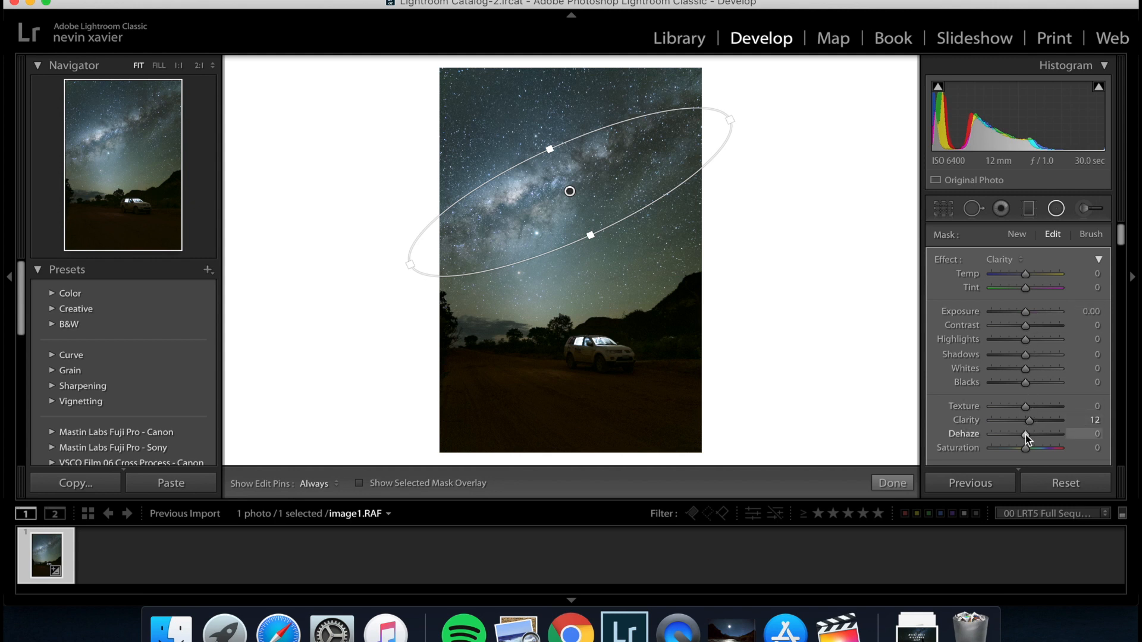
Set the radial filter's Dehaze to 5 and move the filter slightly closer to the Milky Way's bright core.
drag(1025, 434, 1026, 437)
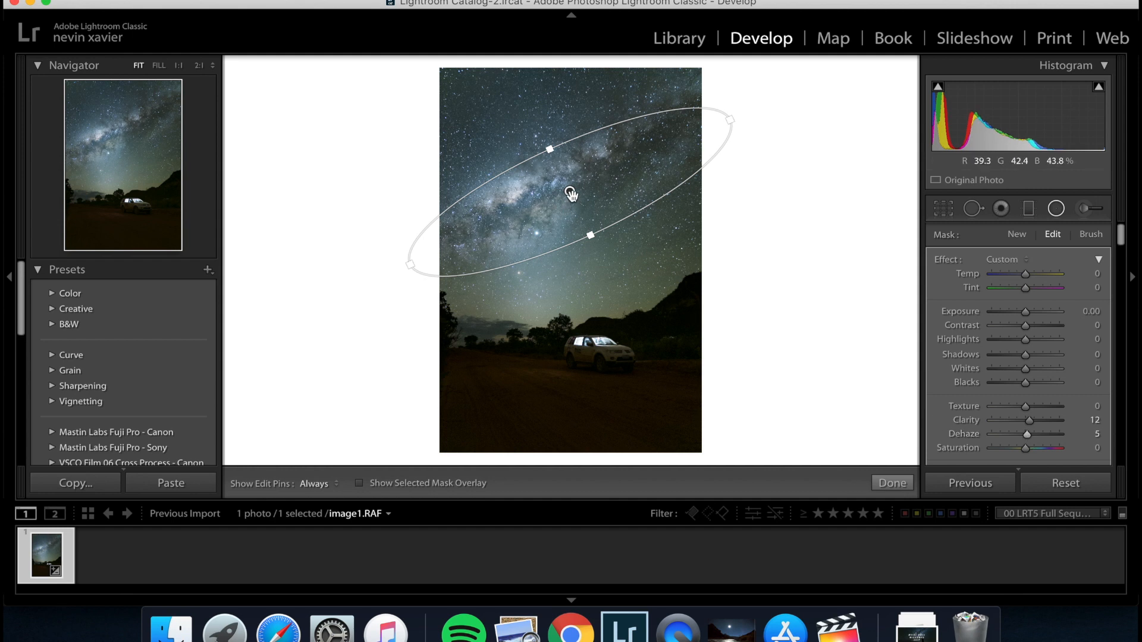
drag(570, 191, 577, 242)
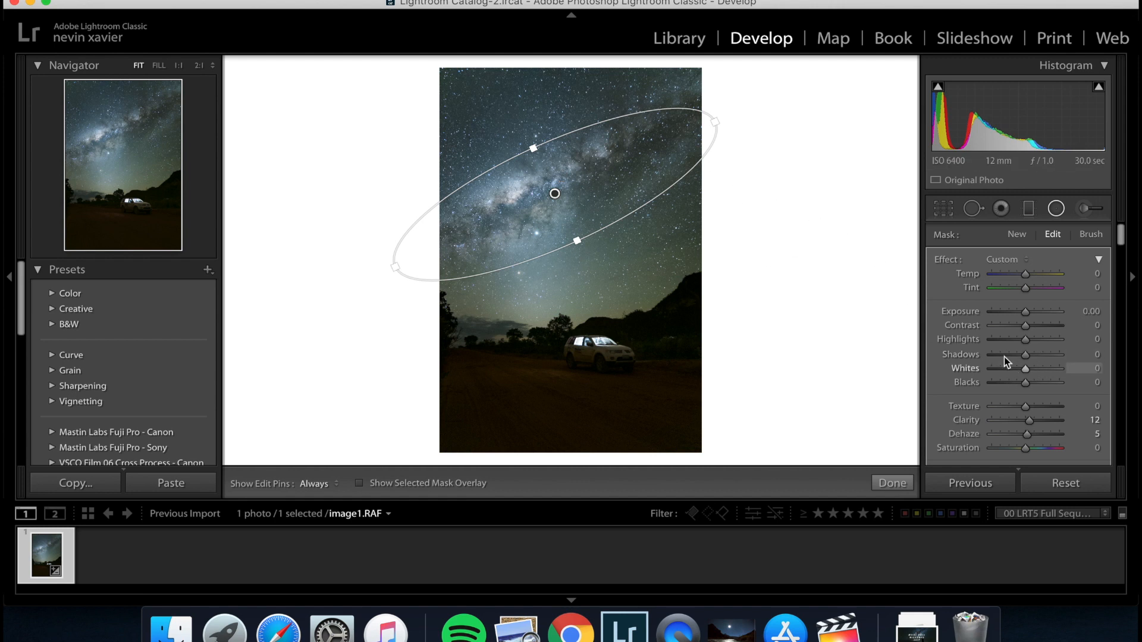
Set the radial filter's Contrast to 6 and Saturation to 9, and close the filter.
drag(1026, 329, 1029, 331)
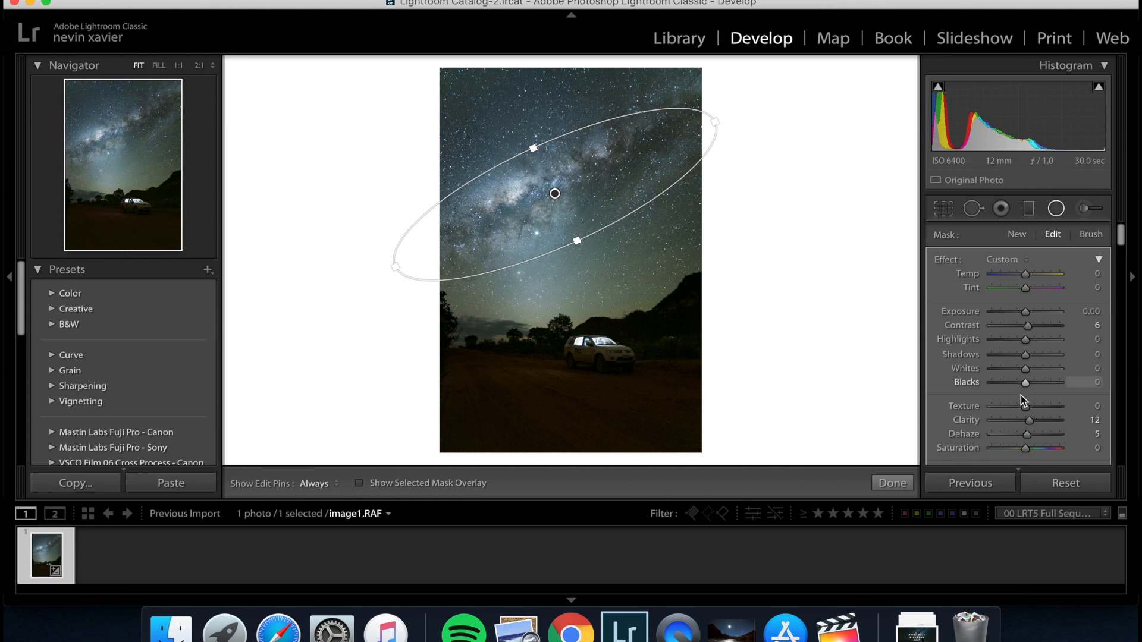
scroll(1021, 395, down, 3)
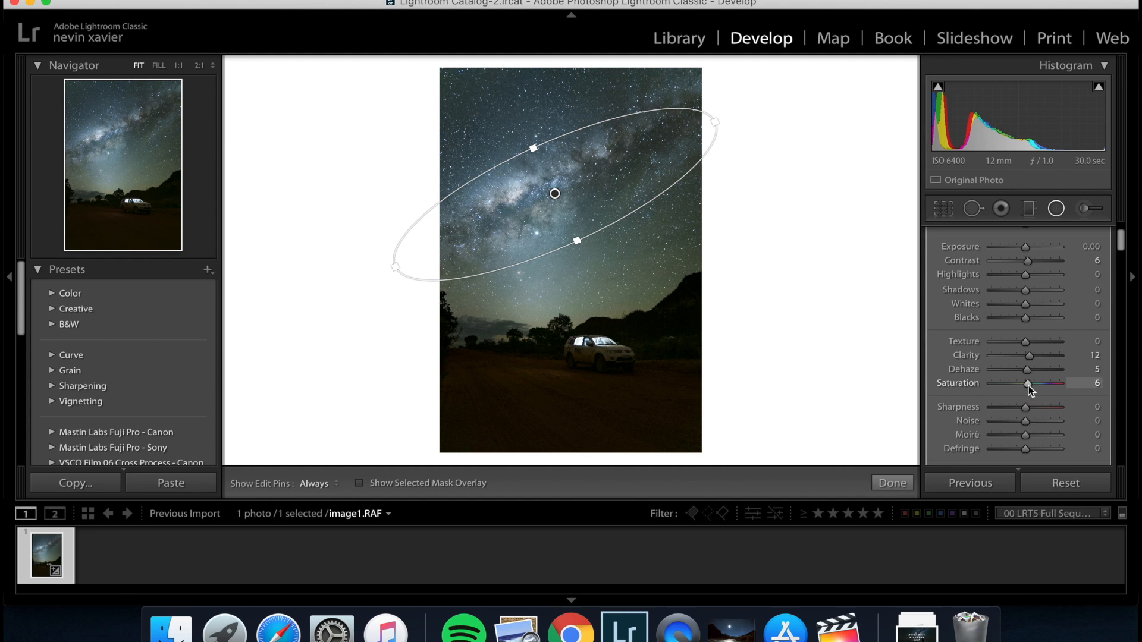
drag(1028, 386, 1029, 387)
scroll(1029, 386, down, 3)
scroll(1029, 381, up, 3)
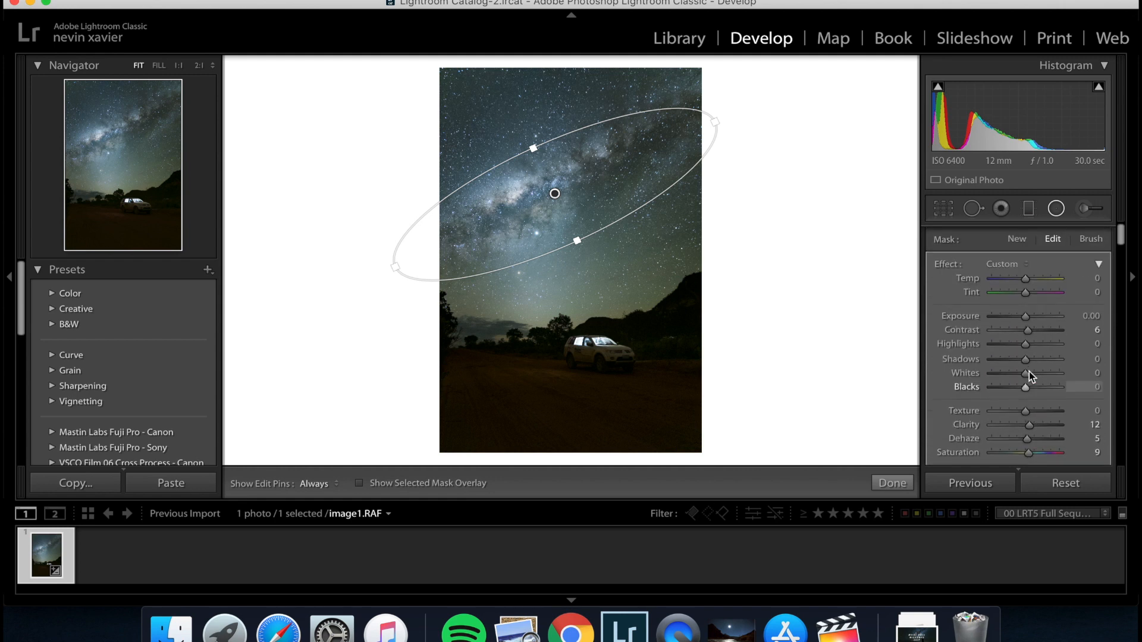
click(1057, 208)
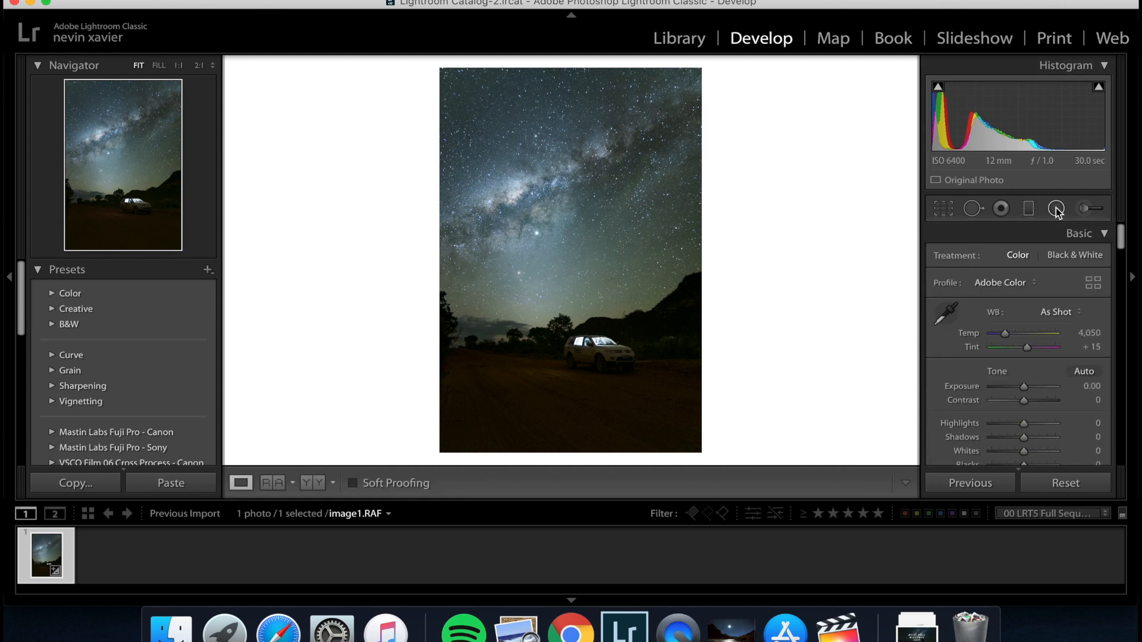
Inspect the grain on the parked car at 2:1 and paint over the car with an adjustment brush using the Noise effect at 40.
click(585, 352)
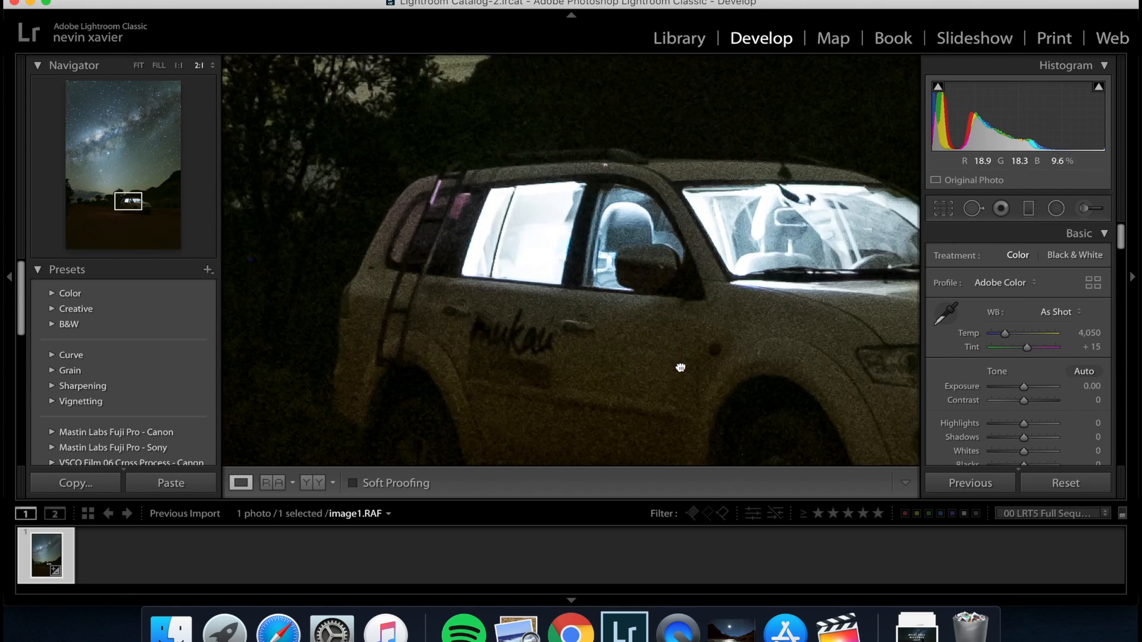
drag(680, 368, 635, 272)
click(645, 282)
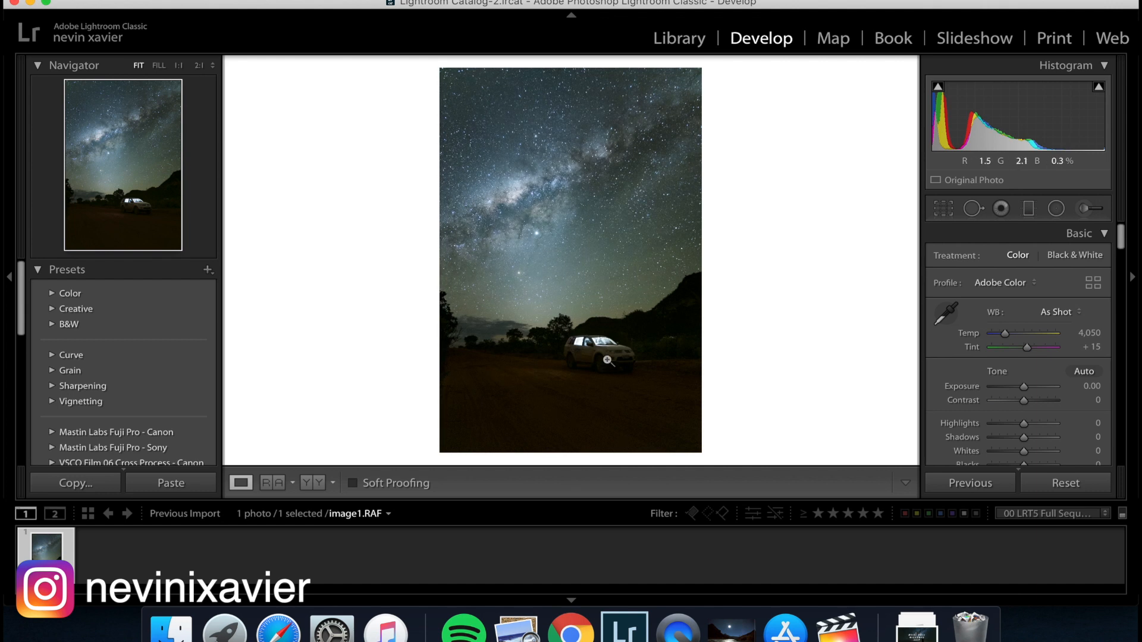
click(606, 361)
click(607, 359)
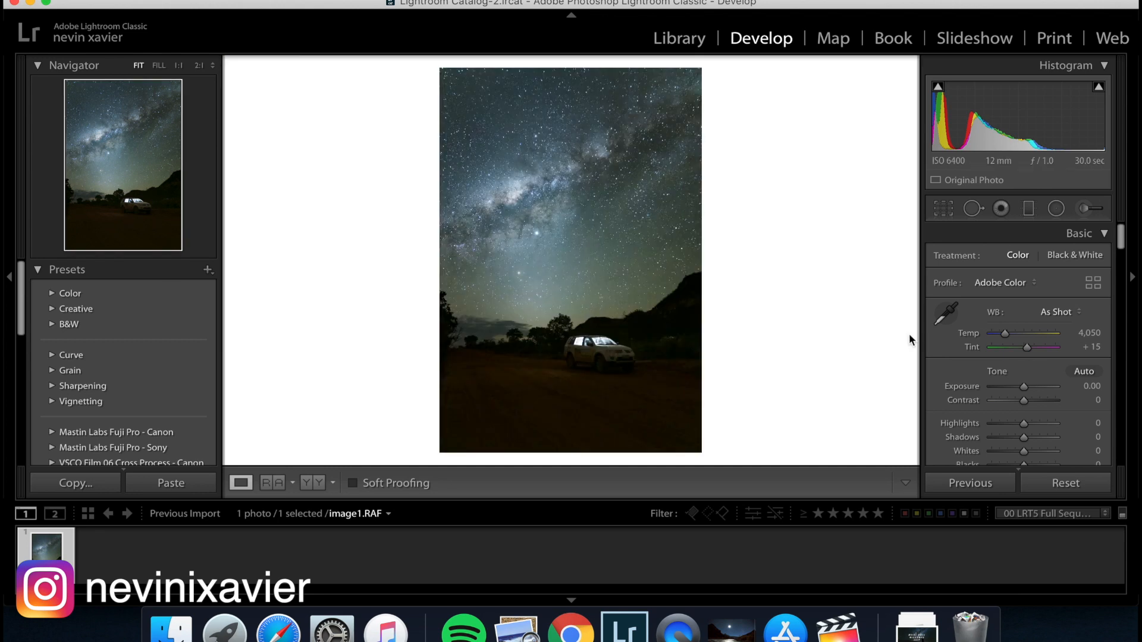
click(1084, 209)
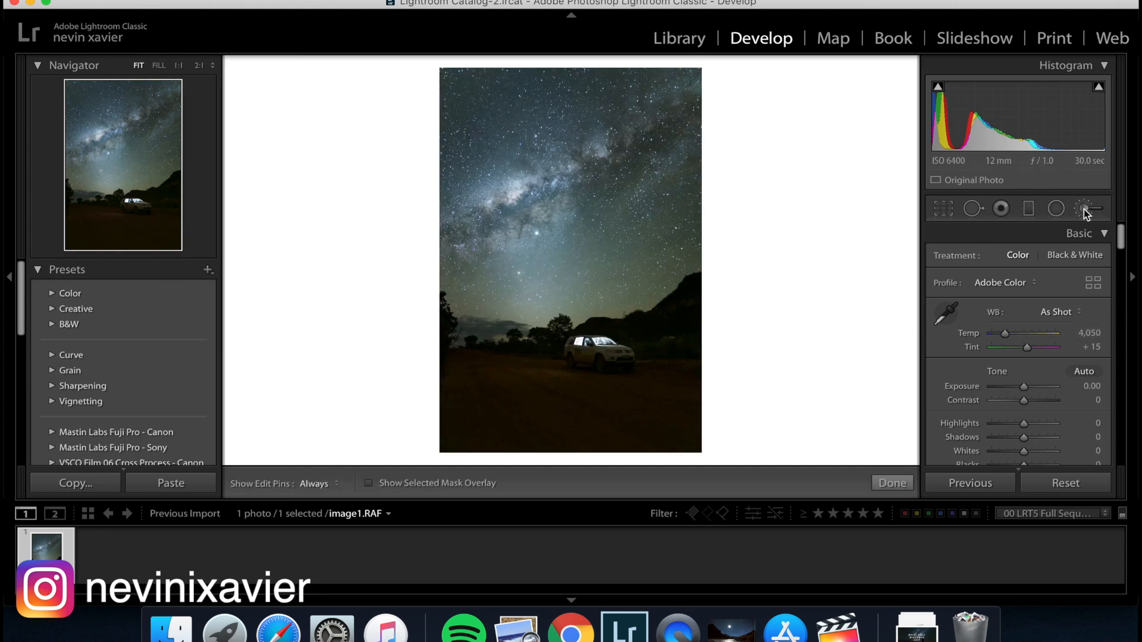
click(1021, 263)
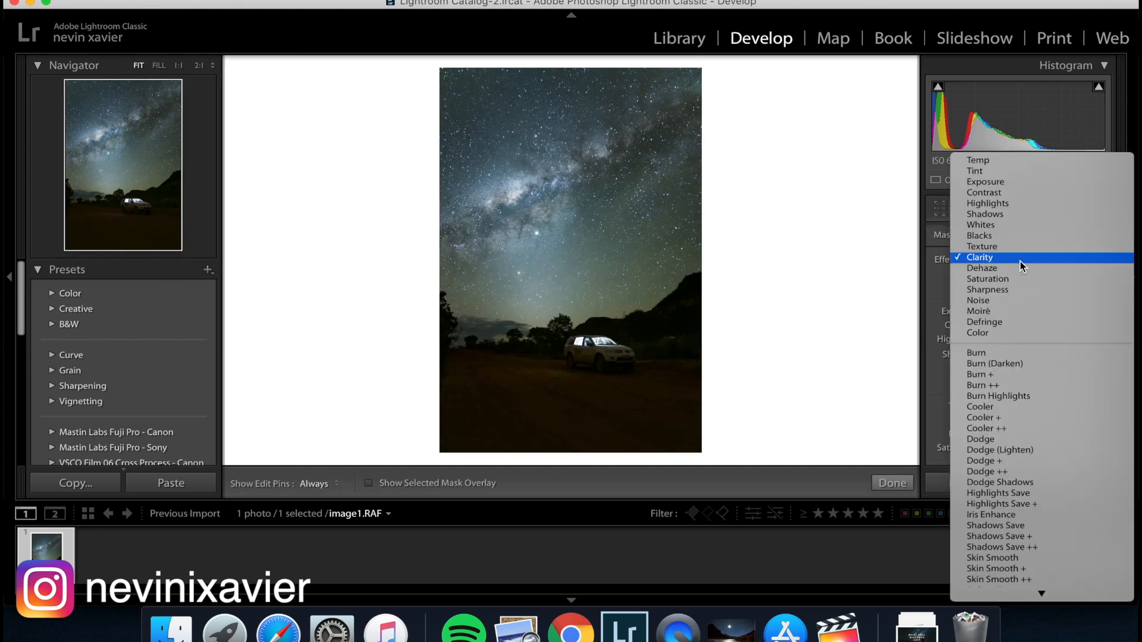
click(995, 301)
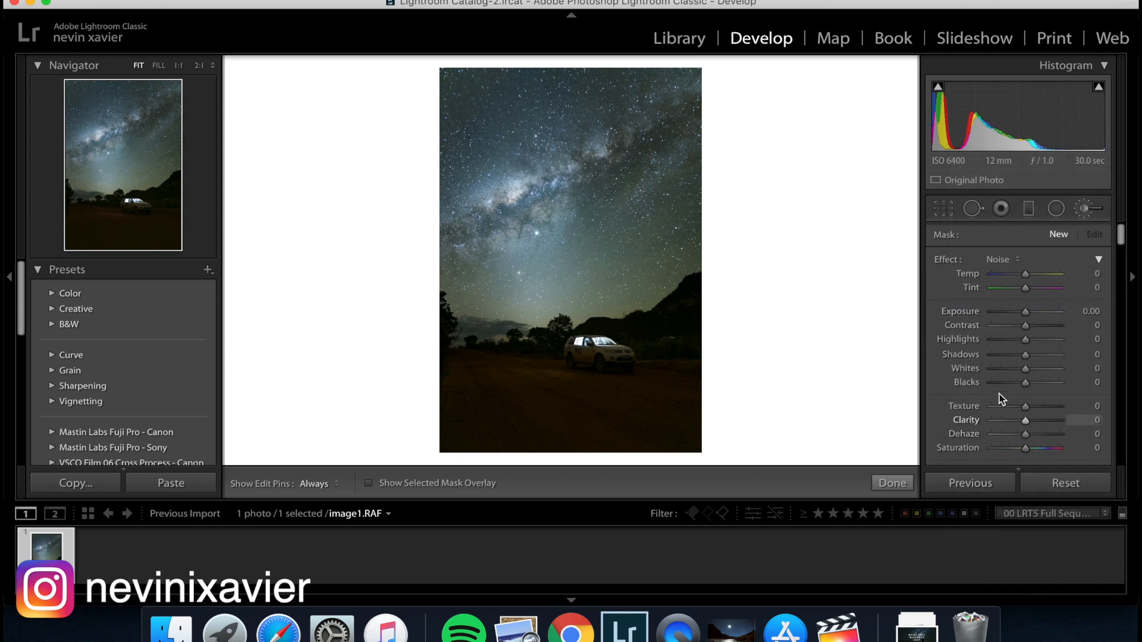
scroll(999, 394, down, 2)
scroll(999, 393, down, 1)
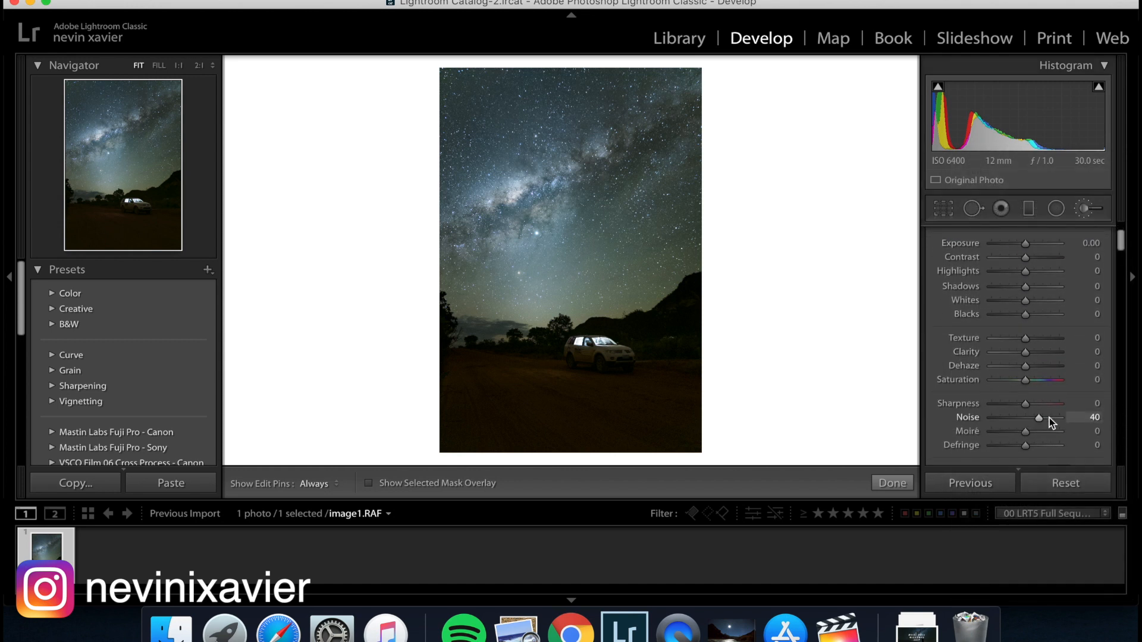
mouse_move(589, 351)
mouse_down()
mouse_move(620, 353)
mouse_move(574, 355)
mouse_move(619, 357)
mouse_up()
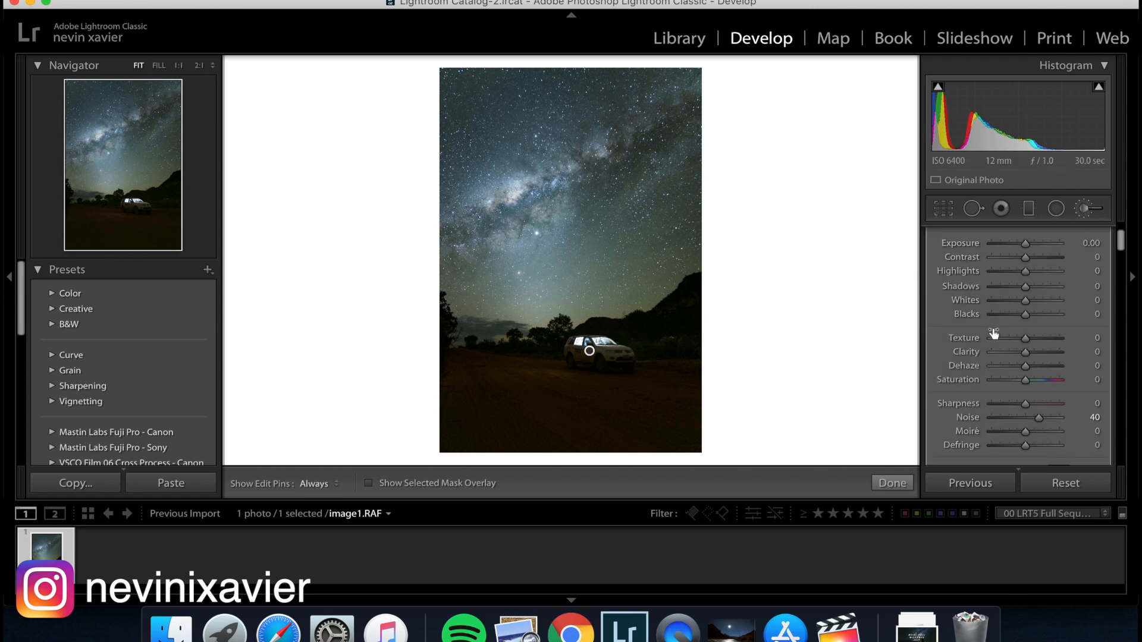
Raise the Whites slightly in the car's brush adjustment, close the brush, and check the car at 2:1 before returning to the full photo.
scroll(1017, 343, up, 2)
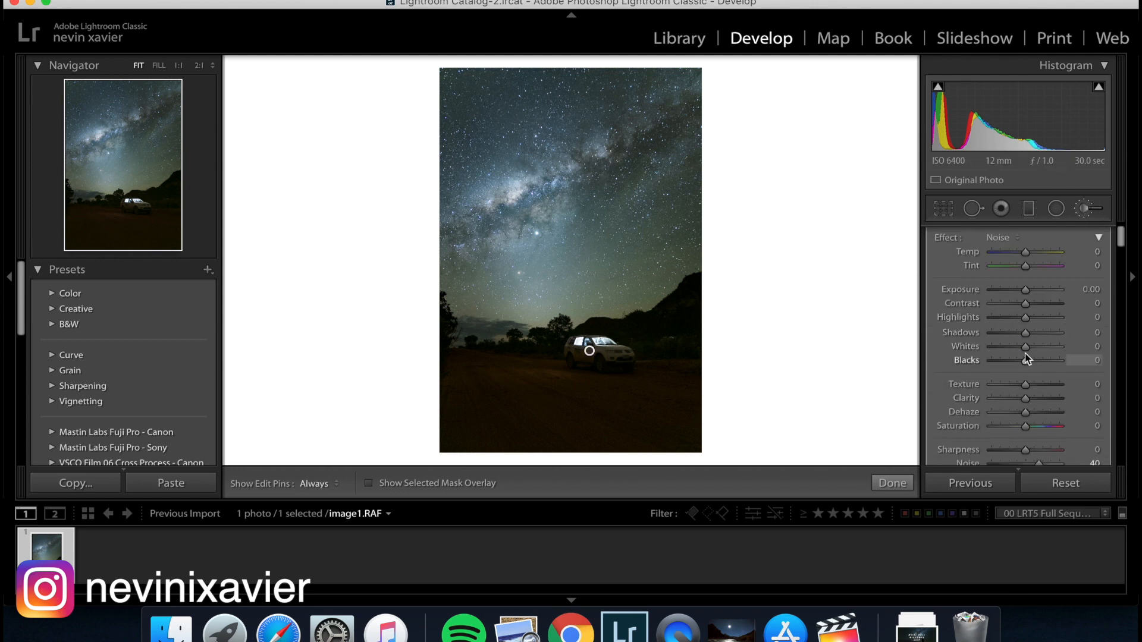
drag(1025, 349, 1029, 350)
click(1085, 209)
click(602, 357)
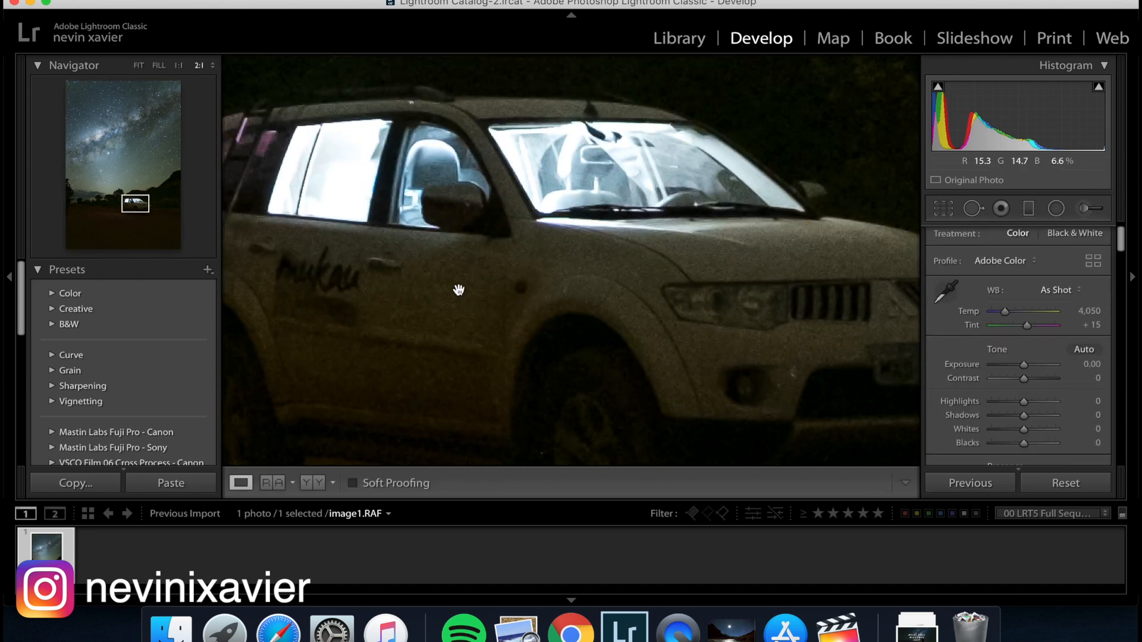
click(512, 292)
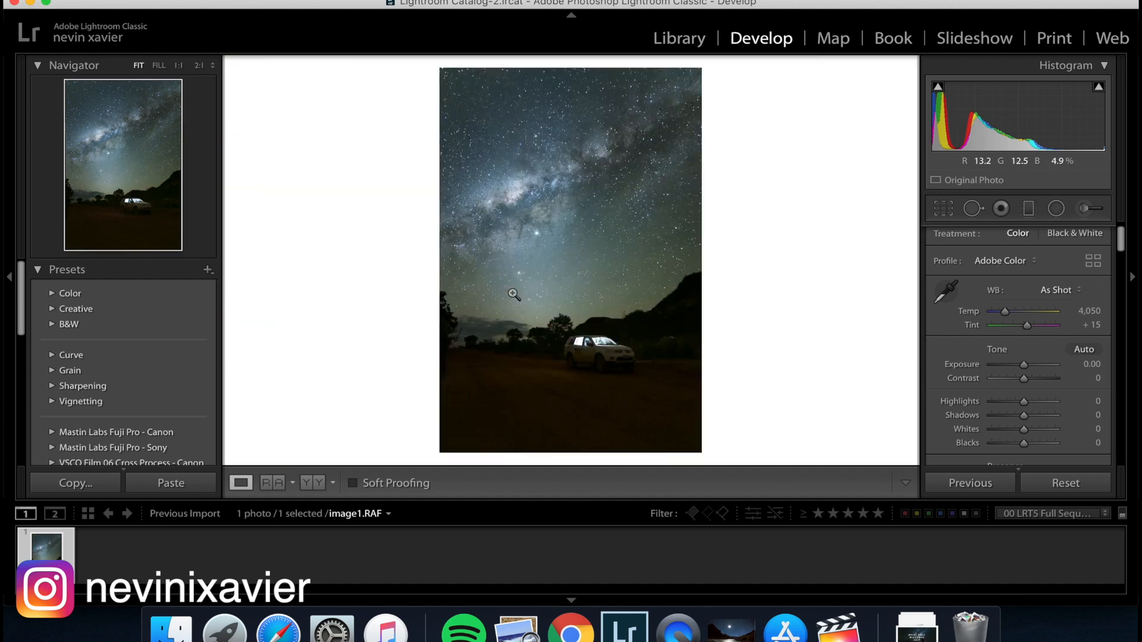